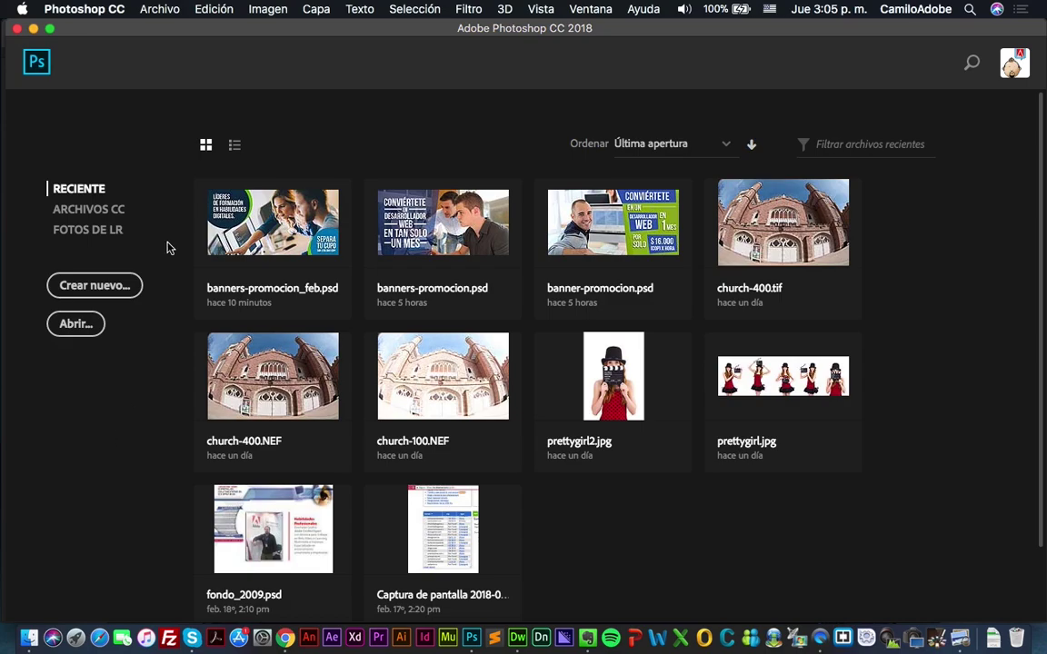
# - Browse the Creative Cloud files, then the Lightroom photos and albums on the start screen
pyautogui.click(108, 211)
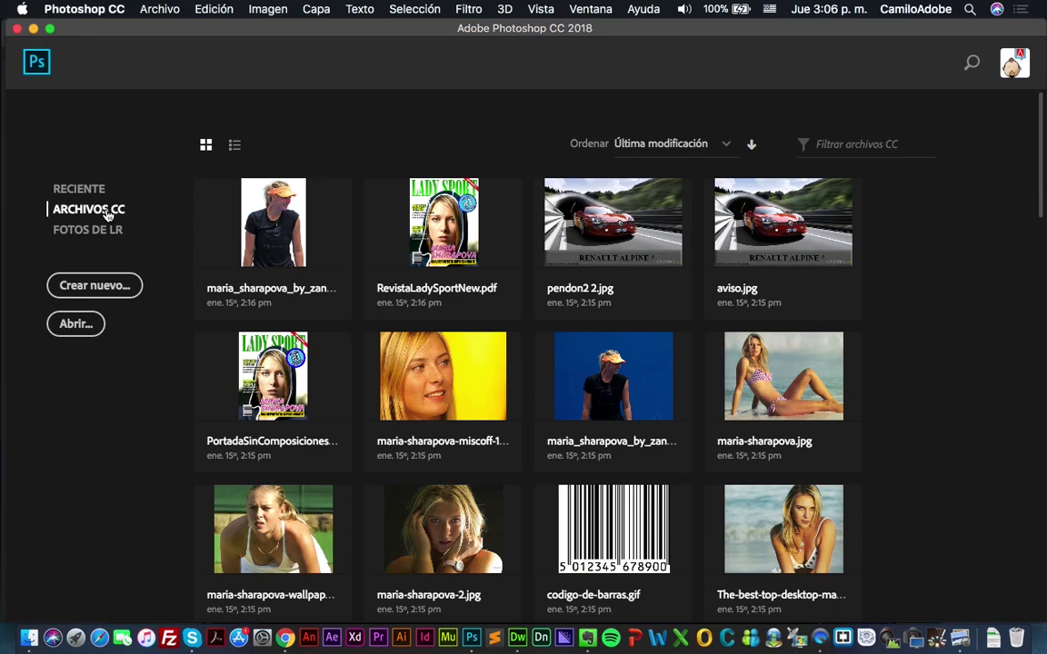
pyautogui.click(91, 230)
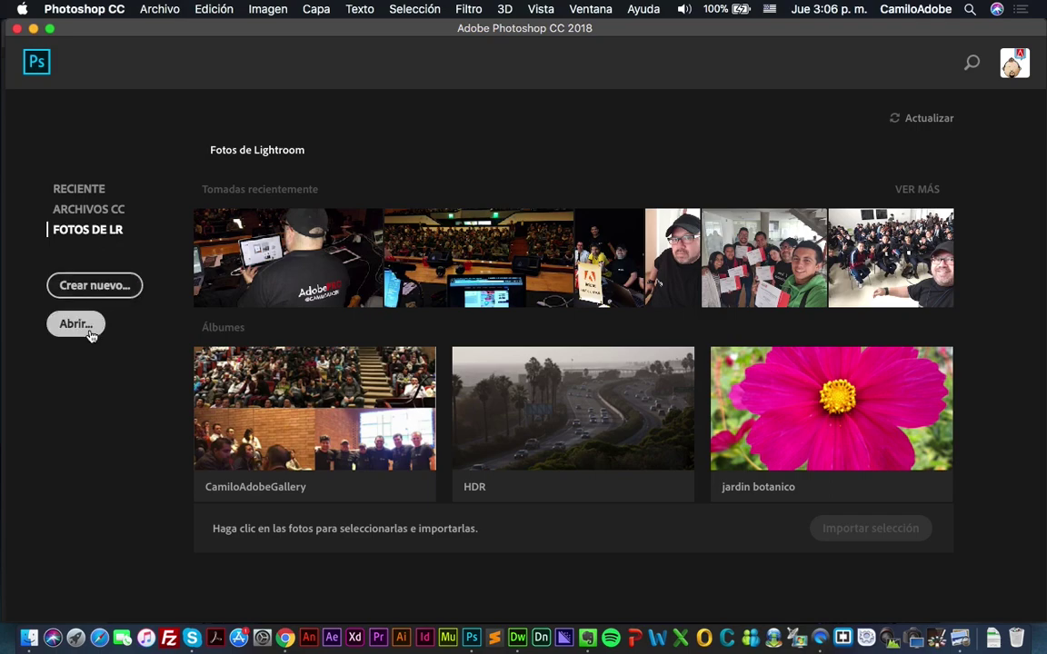
pyautogui.click(167, 13)
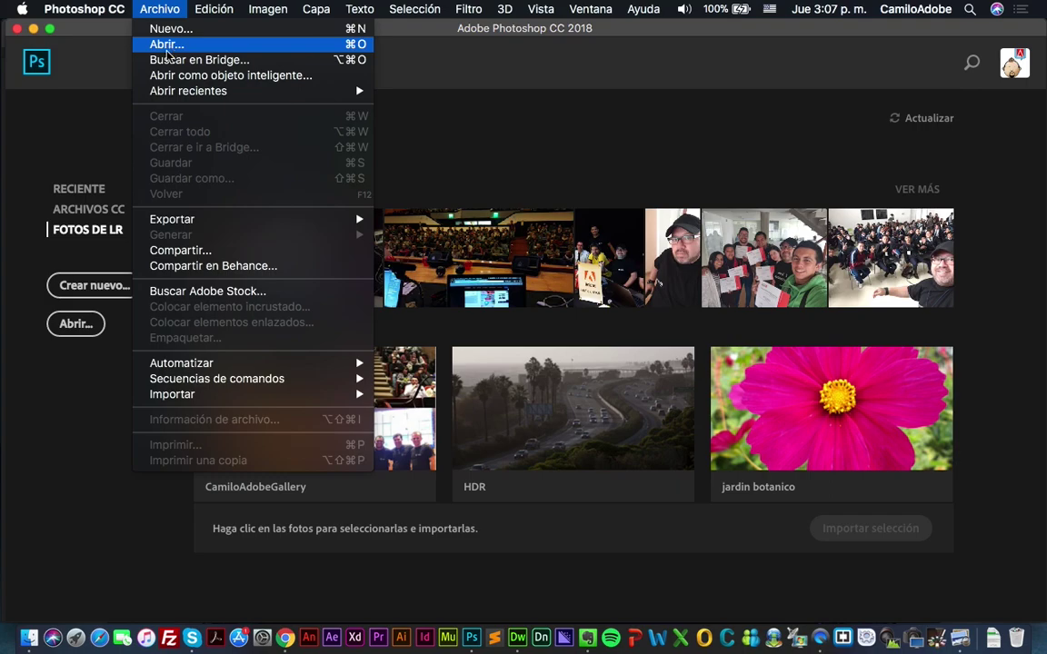
# - Browse the Open dialog down to the Creative Cloud Files folder
pyautogui.click(167, 45)
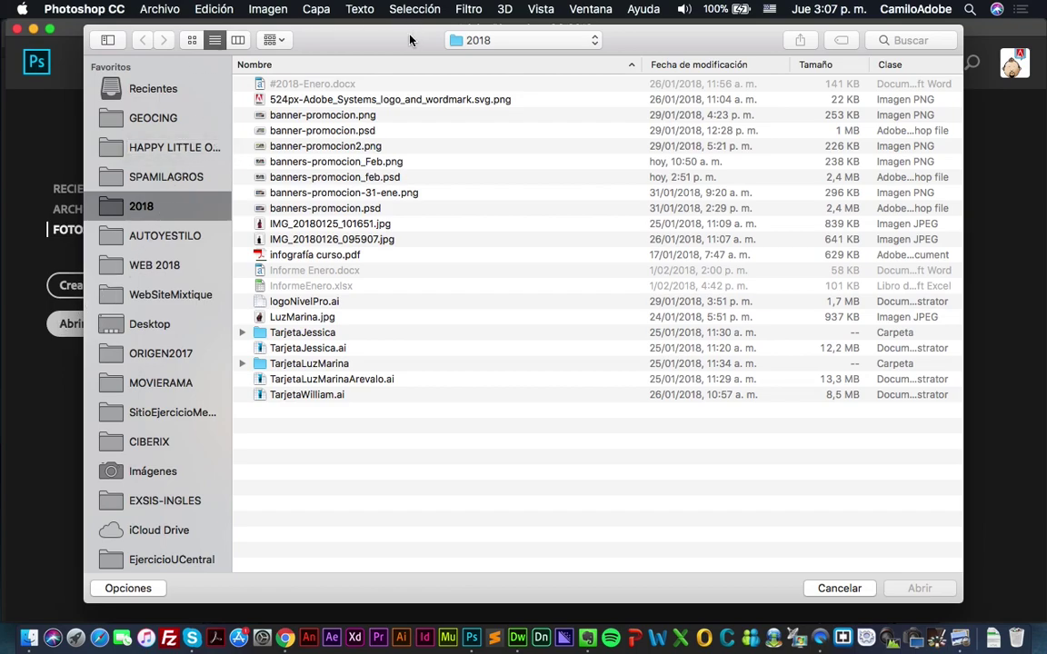
pyautogui.scroll(-1, 224, 319)
pyautogui.scroll(-5, 225, 319)
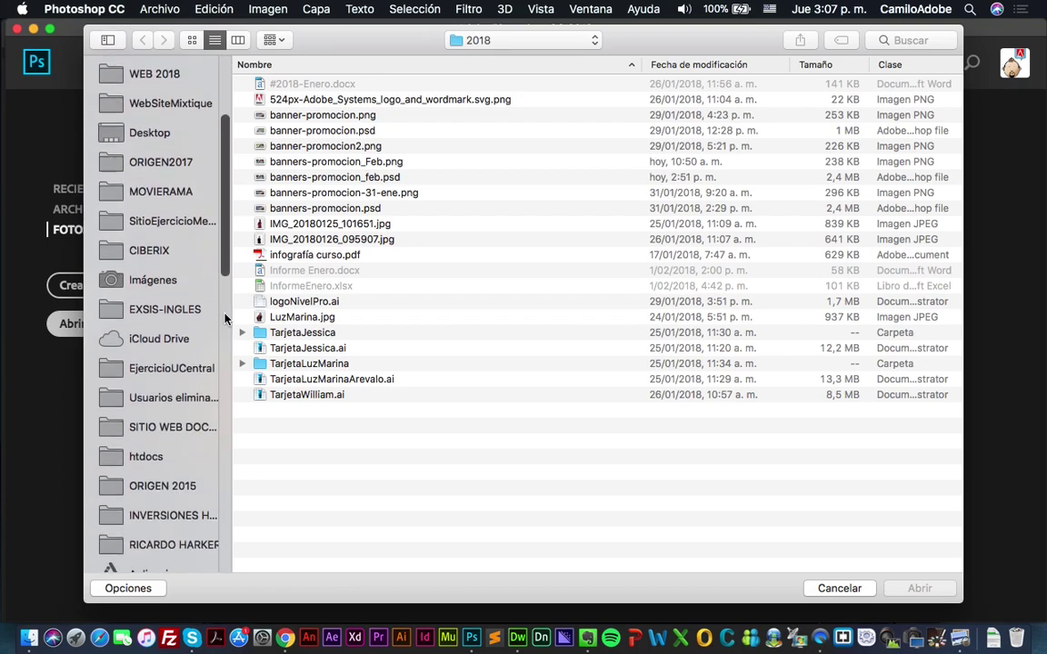
pyautogui.scroll(-2, 224, 318)
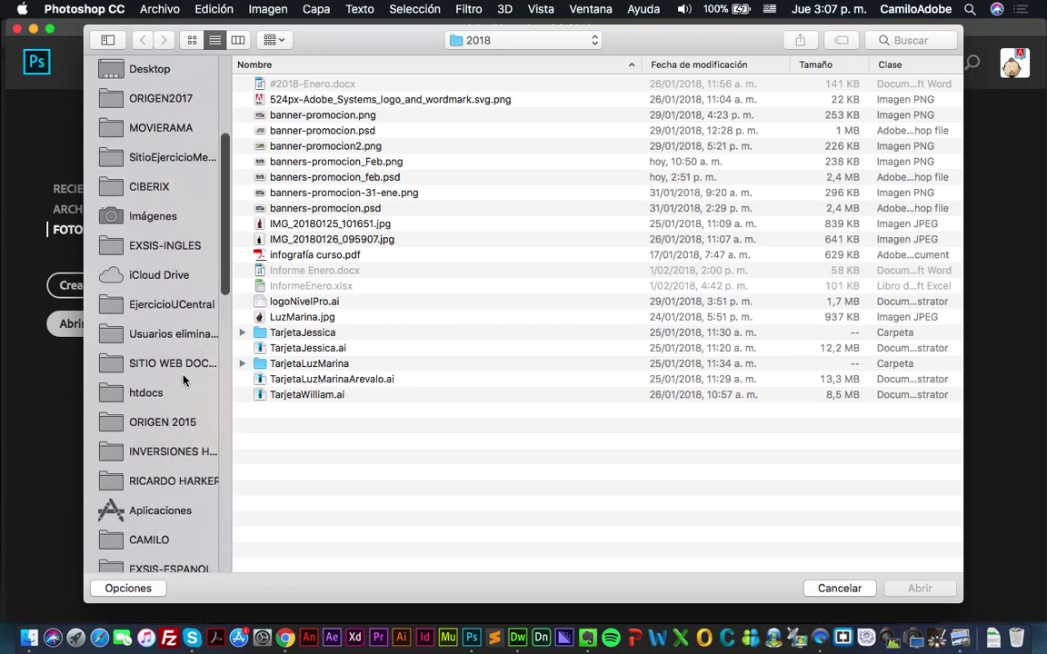
pyautogui.scroll(-2, 185, 378)
pyautogui.scroll(-2, 183, 379)
pyautogui.scroll(-4, 184, 380)
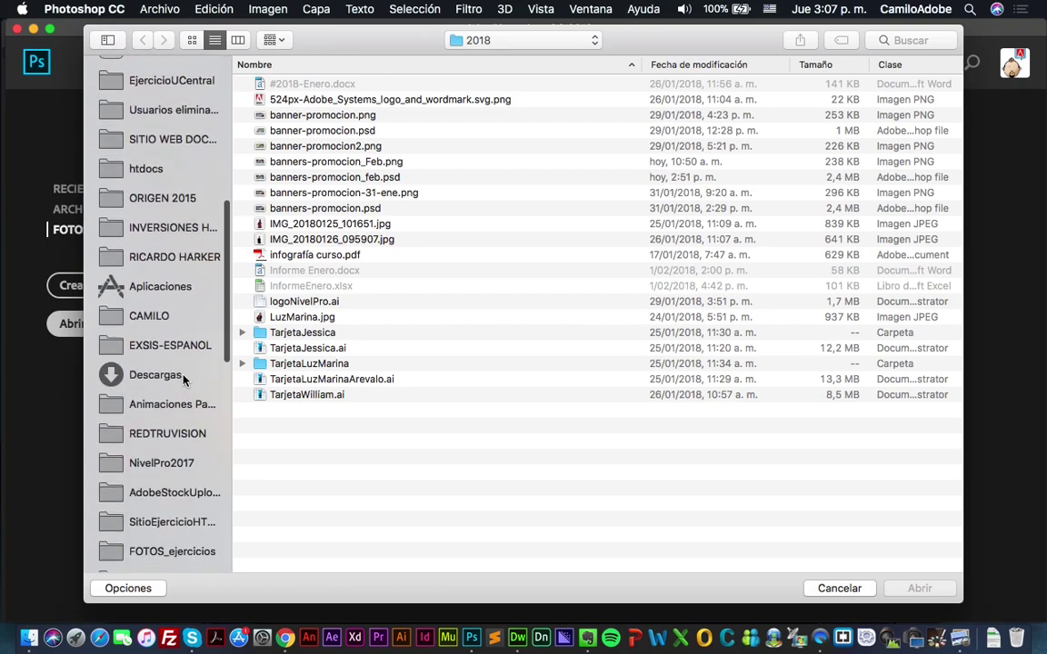
pyautogui.scroll(3, 183, 380)
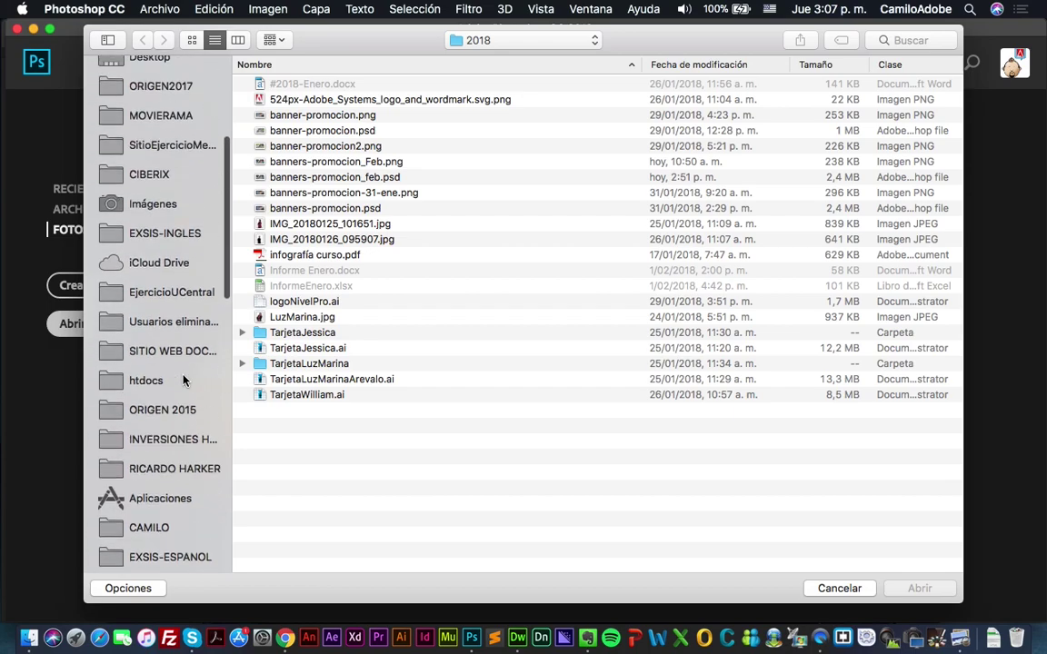
pyautogui.scroll(-6, 183, 380)
pyautogui.click(177, 396)
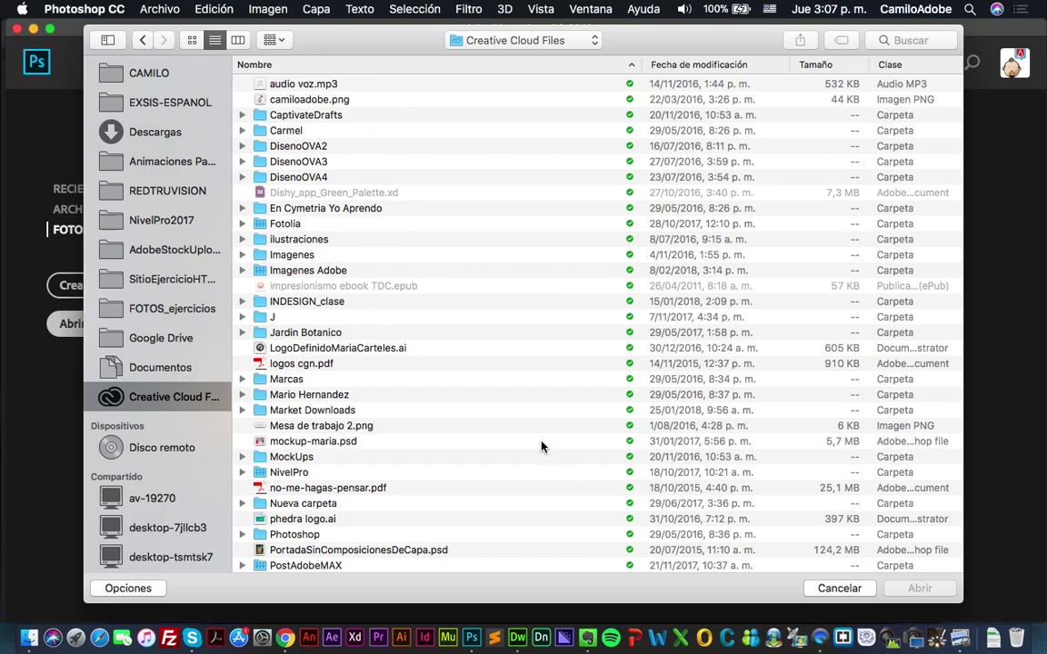
# - Open the sunset photo 1396991_67770596.jpg from FOTOS_ejercicios, then close it
pyautogui.click(187, 279)
pyautogui.click(194, 310)
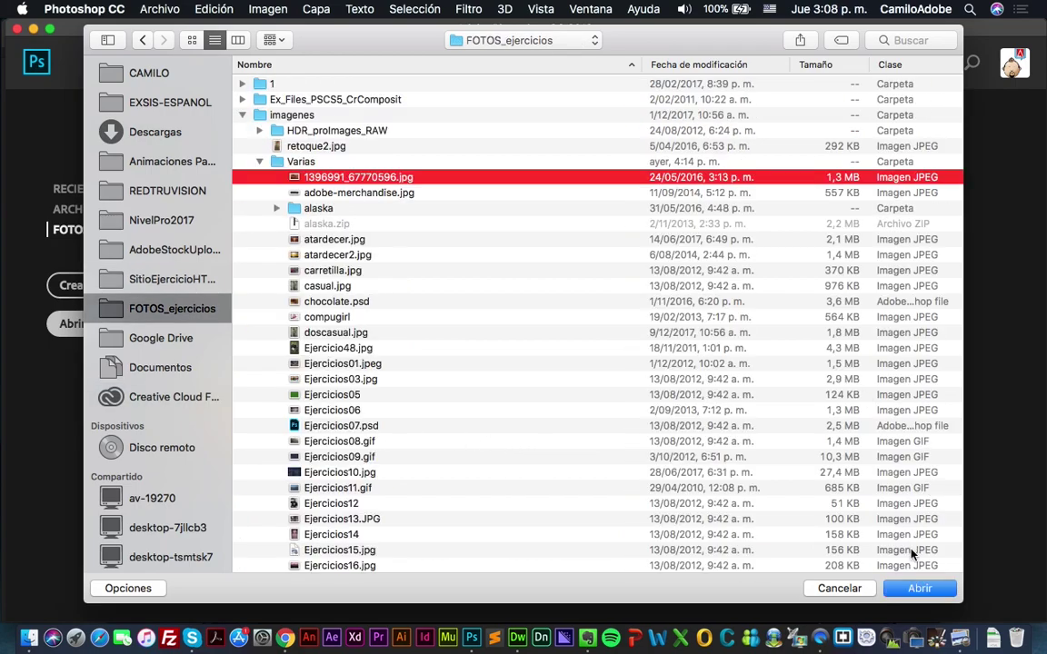
pyautogui.click(920, 588)
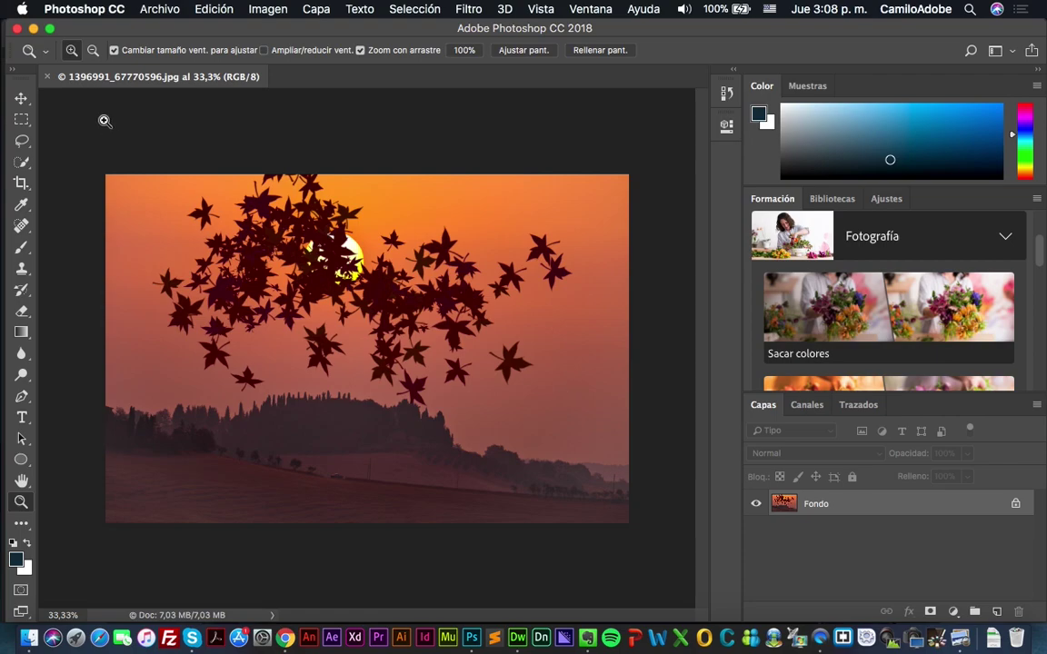
pyautogui.click(61, 76)
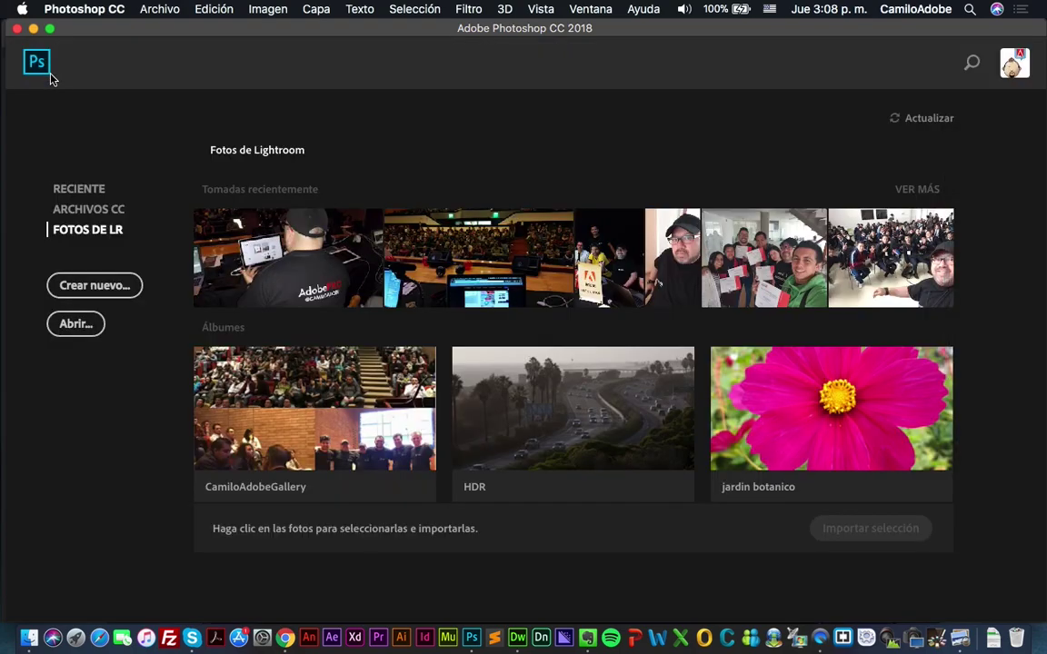
# - Start a new document and view the Foto, then Imprimir presets (Carta 8 x 11 in, 300 ppi)
pyautogui.click(95, 288)
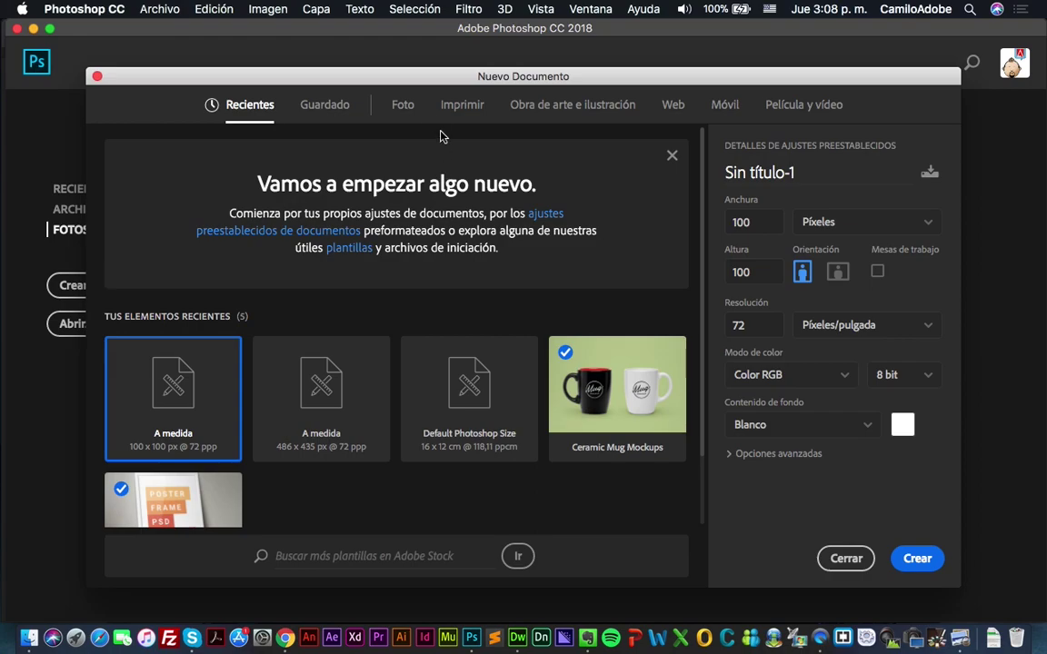
pyautogui.click(404, 110)
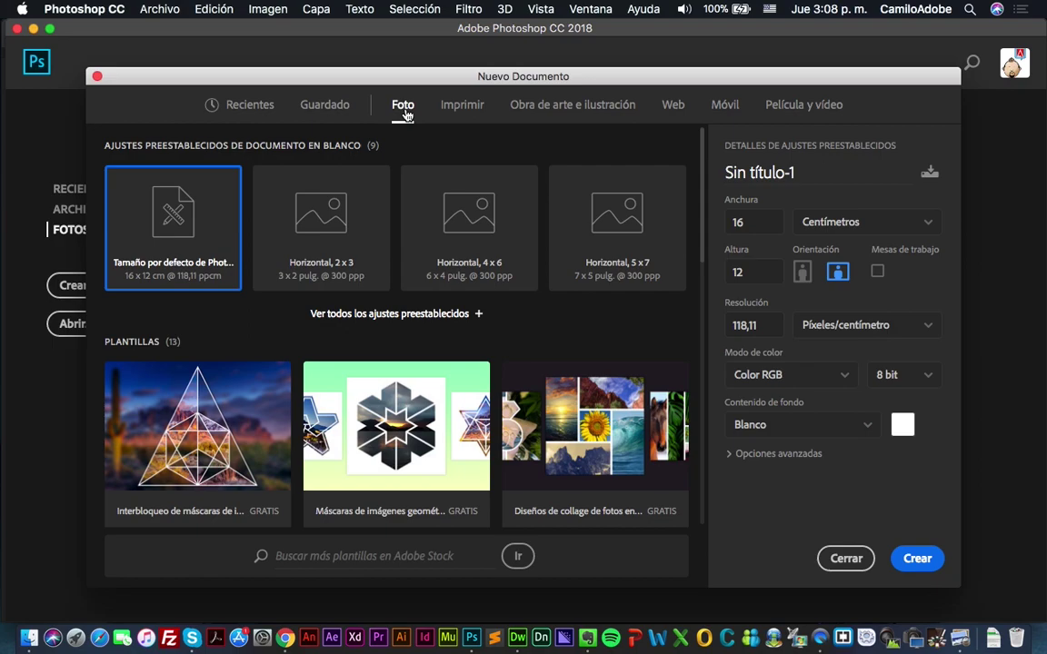
pyautogui.click(471, 108)
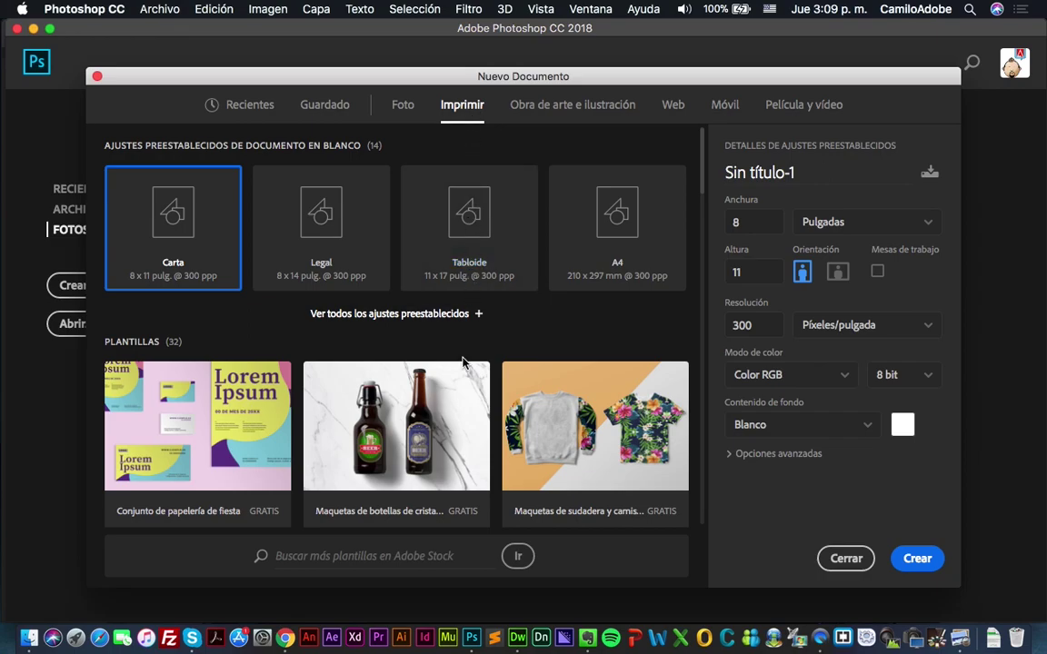
# - Scroll through the Imprimir print templates
pyautogui.scroll(-2, 464, 359)
pyautogui.scroll(-3, 464, 359)
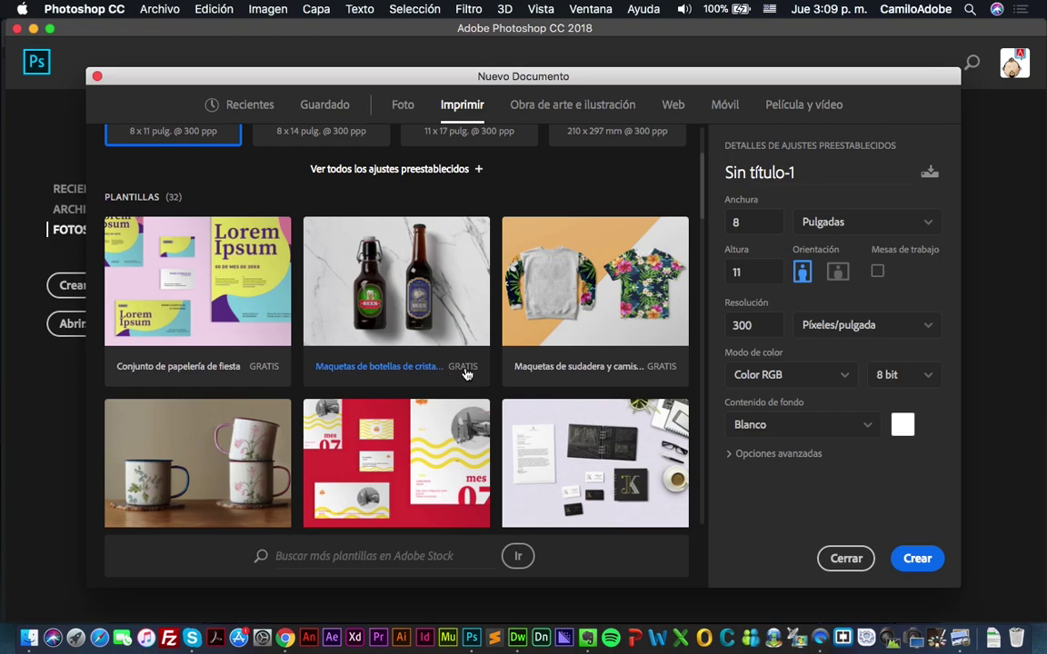
pyautogui.scroll(-3, 465, 373)
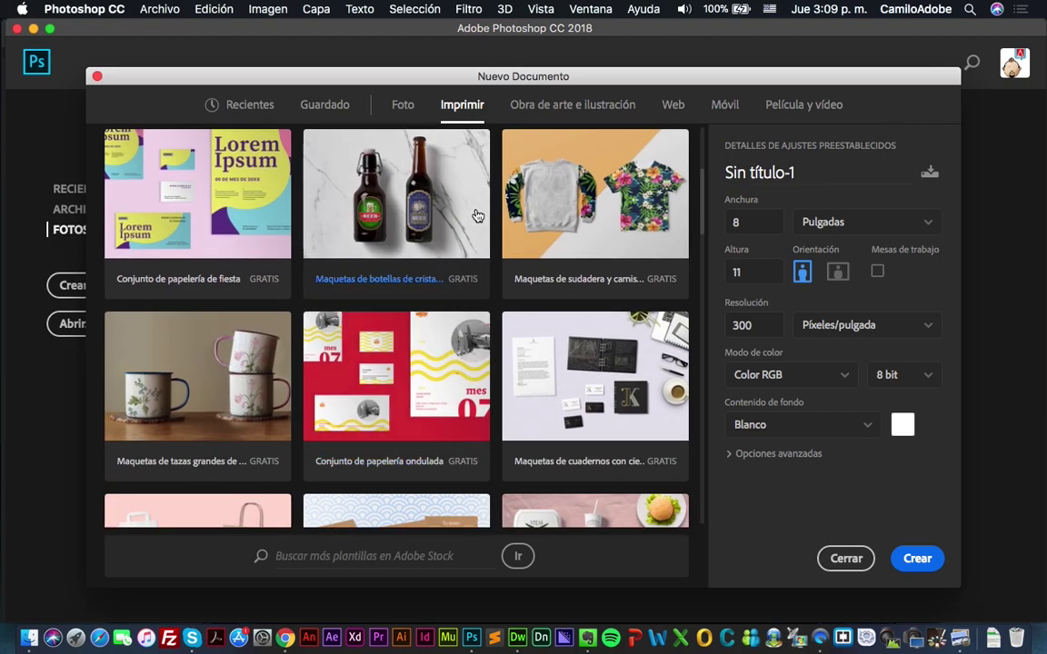
pyautogui.scroll(-2, 472, 262)
pyautogui.scroll(-3, 472, 262)
pyautogui.scroll(-2, 472, 262)
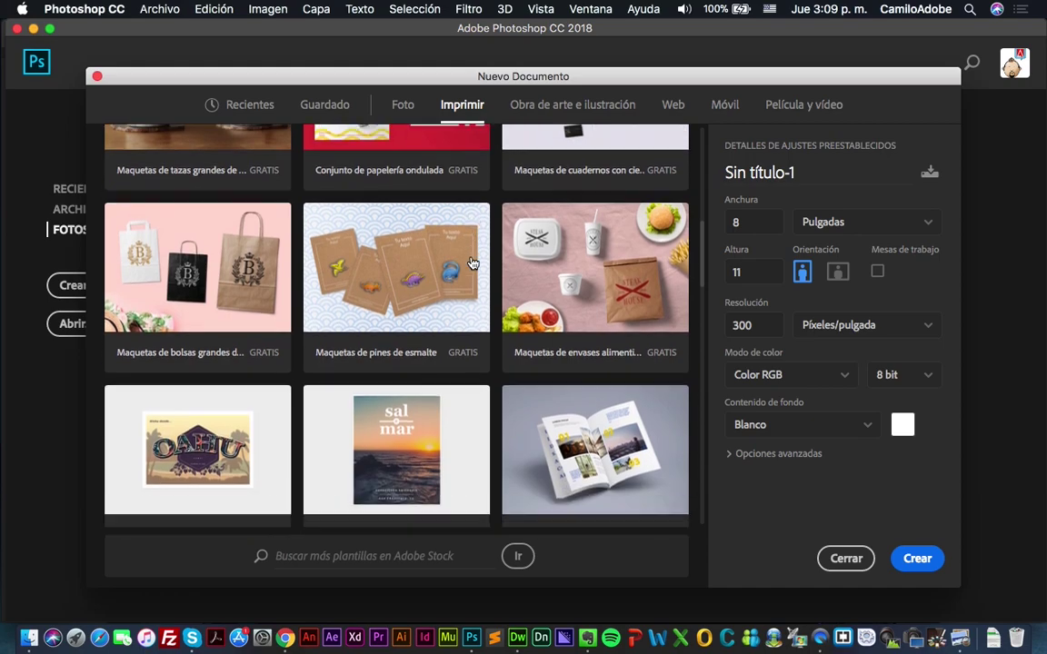
pyautogui.scroll(-1, 472, 262)
pyautogui.scroll(2, 471, 262)
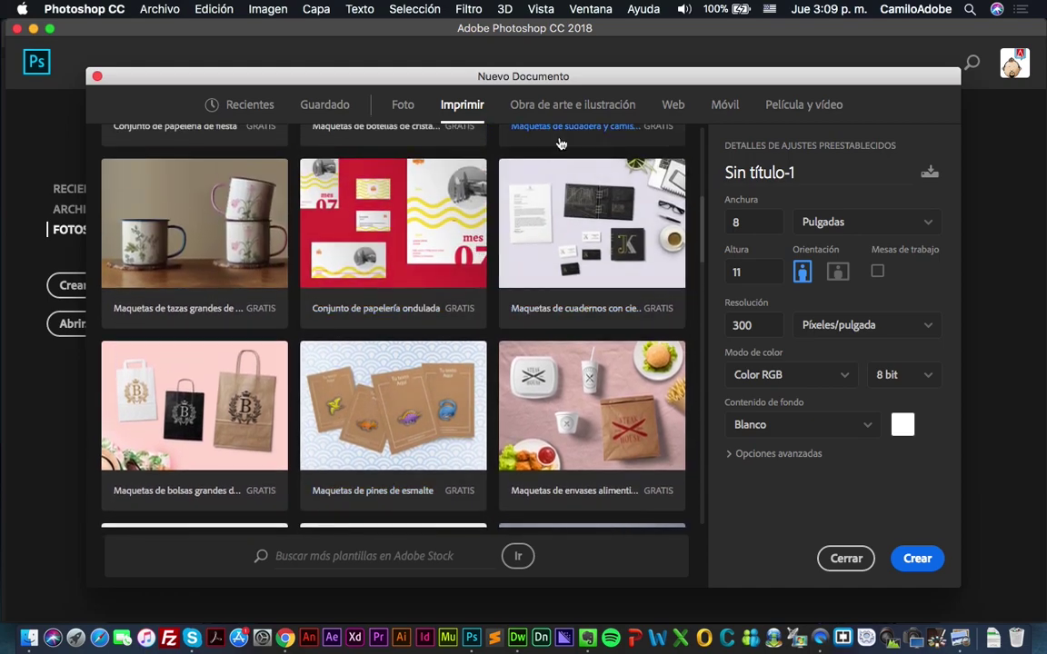
# - Browse the Obra de arte e ilustración presets and templates, 1000 x 1000 px at 300 ppi
pyautogui.click(579, 107)
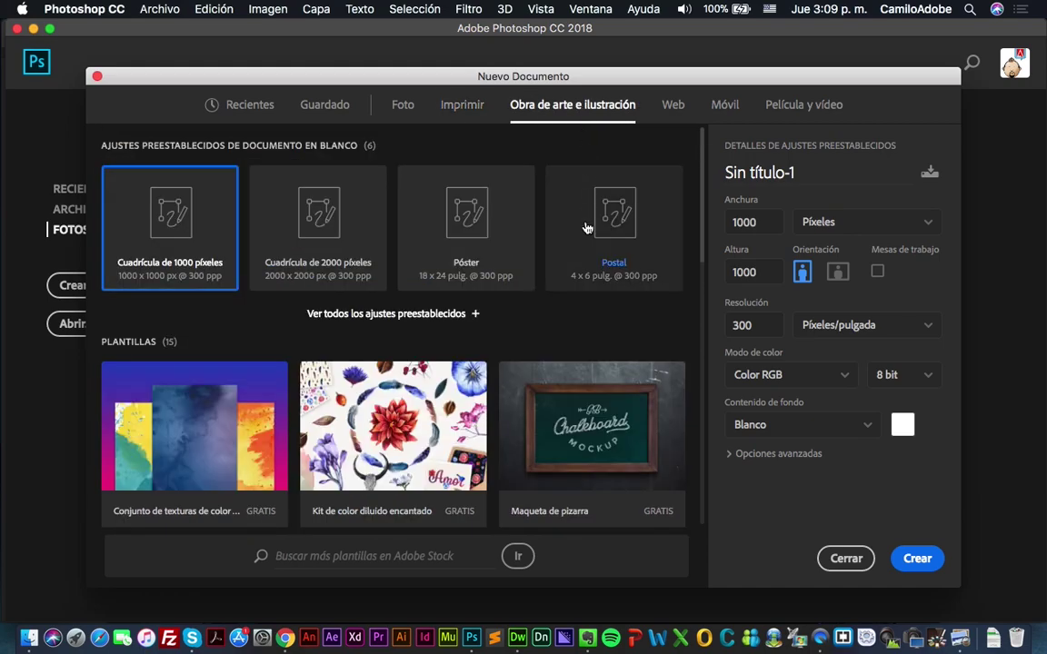
pyautogui.scroll(-1, 584, 226)
pyautogui.scroll(-4, 587, 227)
pyautogui.scroll(-3, 586, 227)
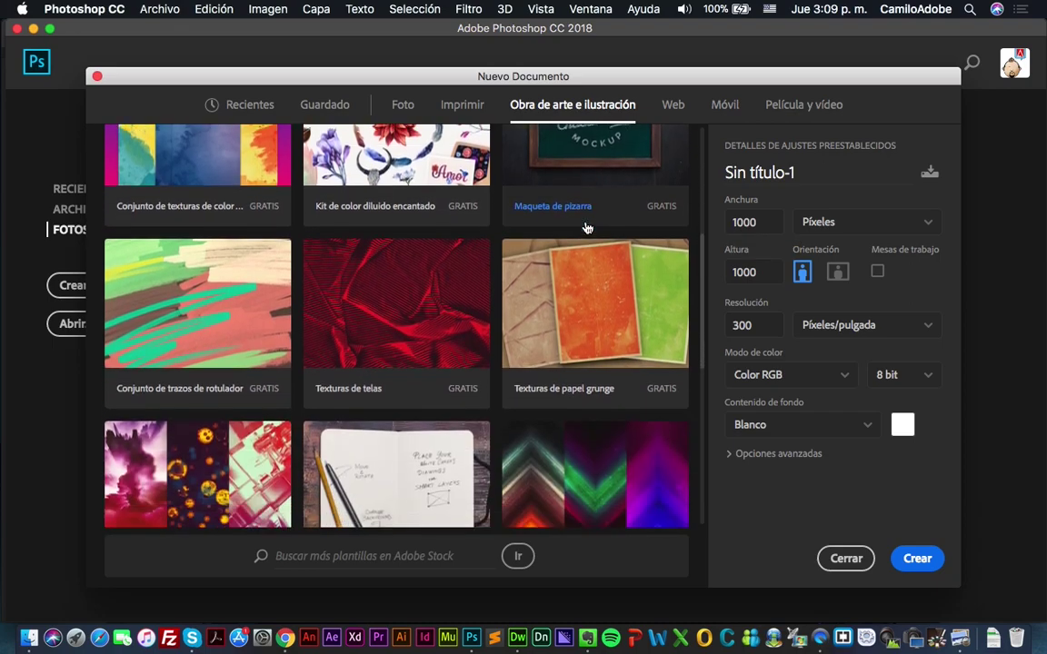
pyautogui.scroll(-2, 586, 228)
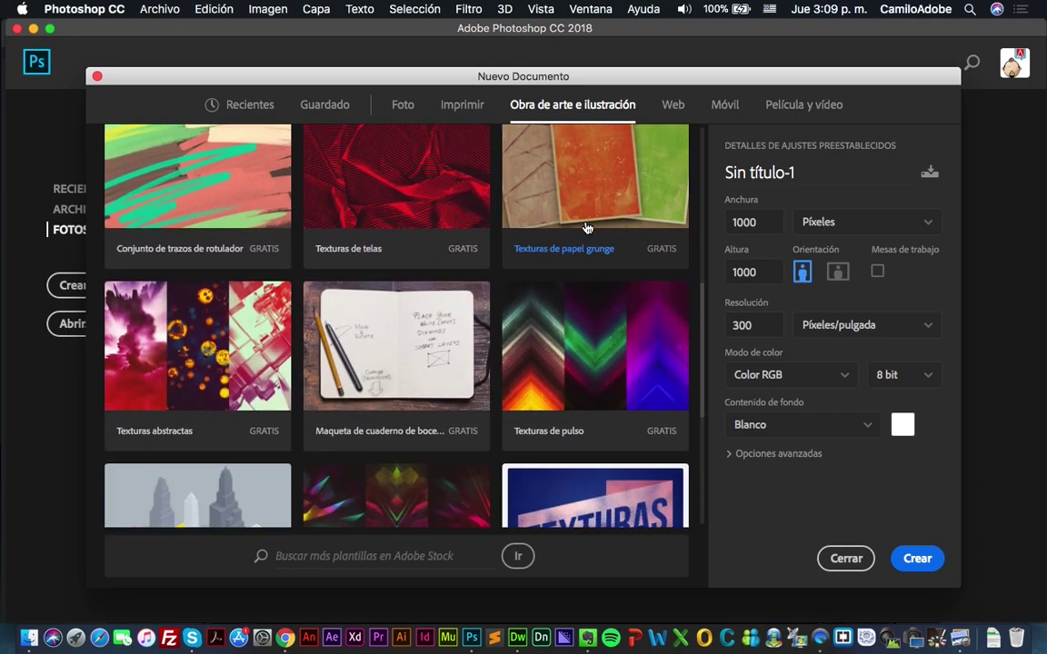
pyautogui.scroll(-1, 586, 227)
pyautogui.scroll(-4, 587, 228)
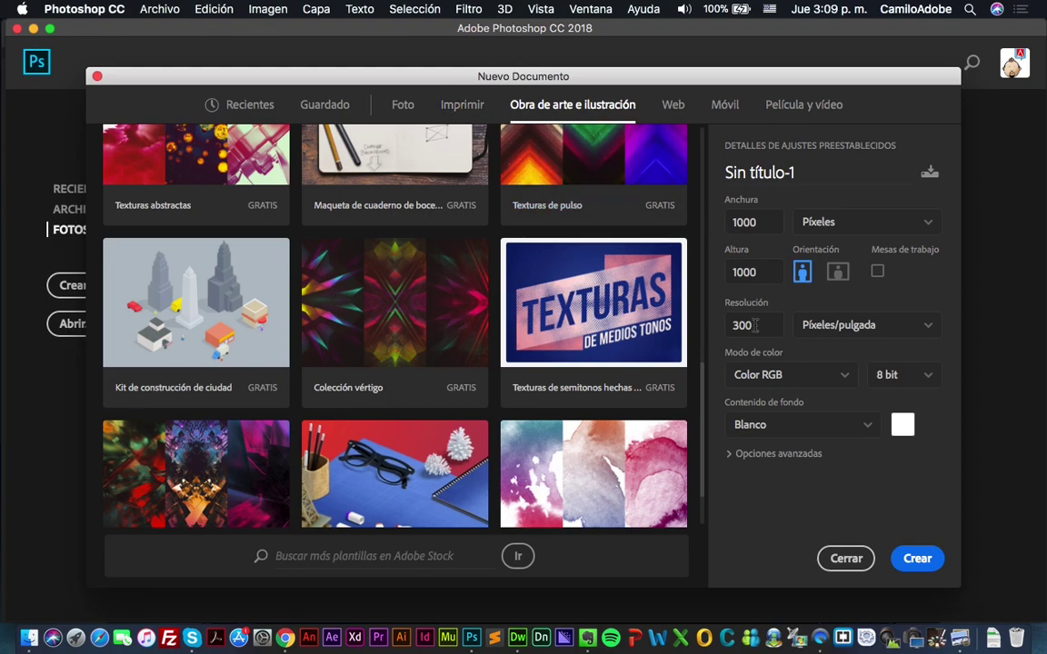
pyautogui.click(402, 106)
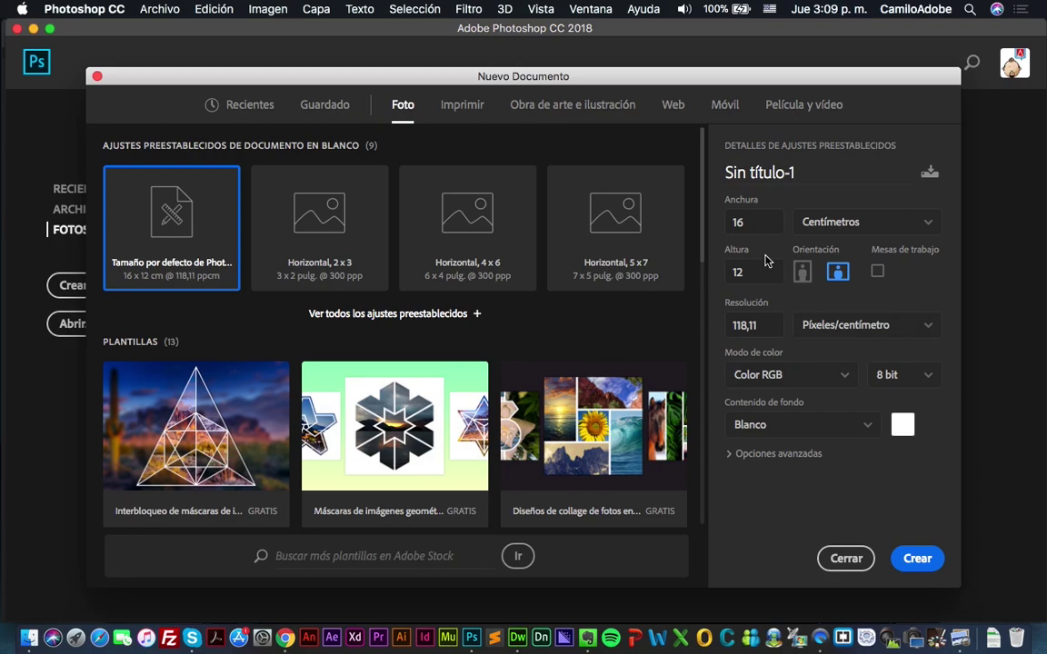
pyautogui.click(476, 106)
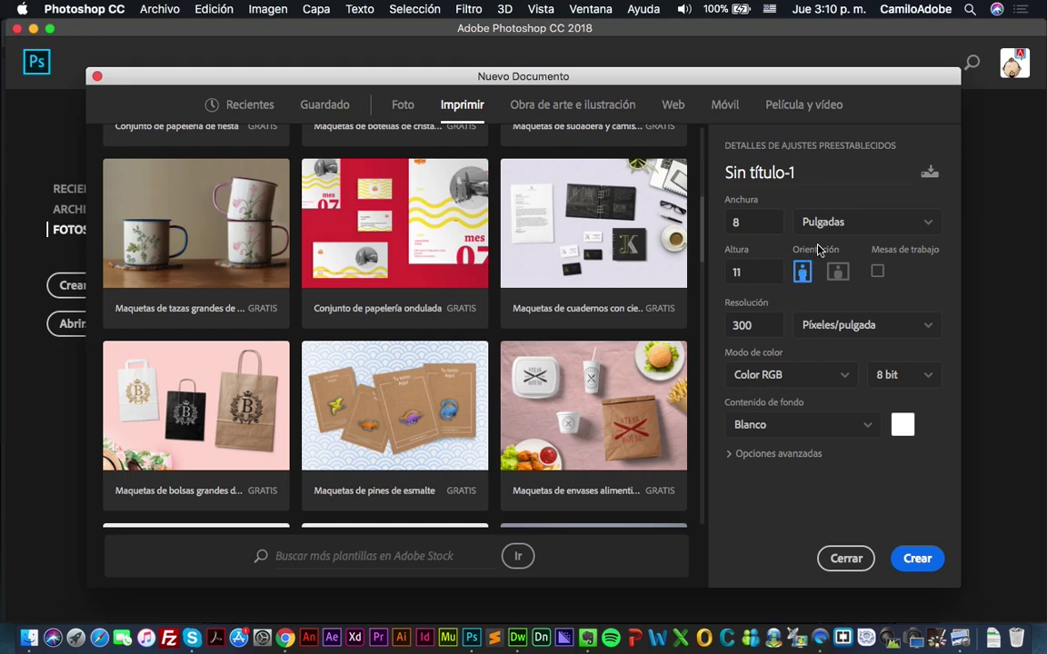
pyautogui.click(584, 106)
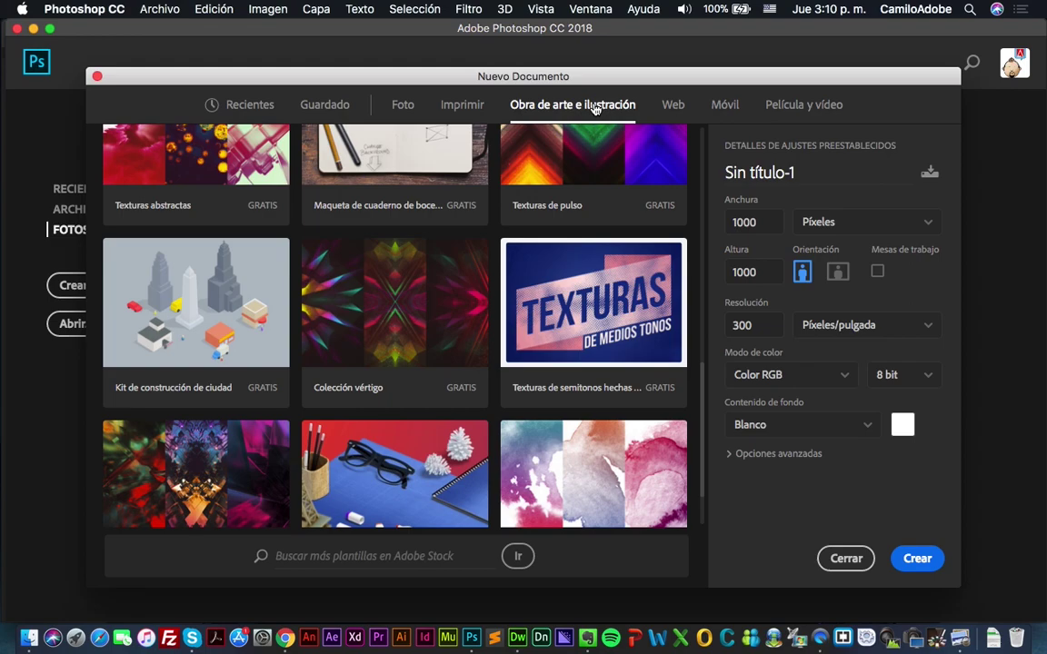
# - Preview the Web, Móvil and Película y vídeo presets, ending on Móvil
pyautogui.click(668, 106)
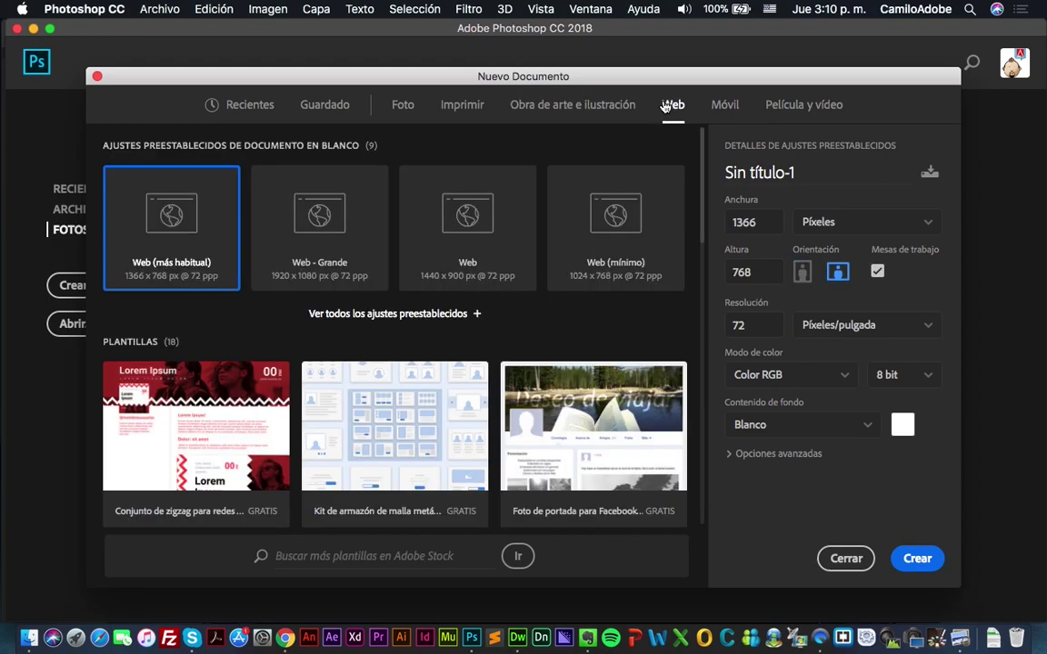
pyautogui.click(727, 104)
pyautogui.click(812, 108)
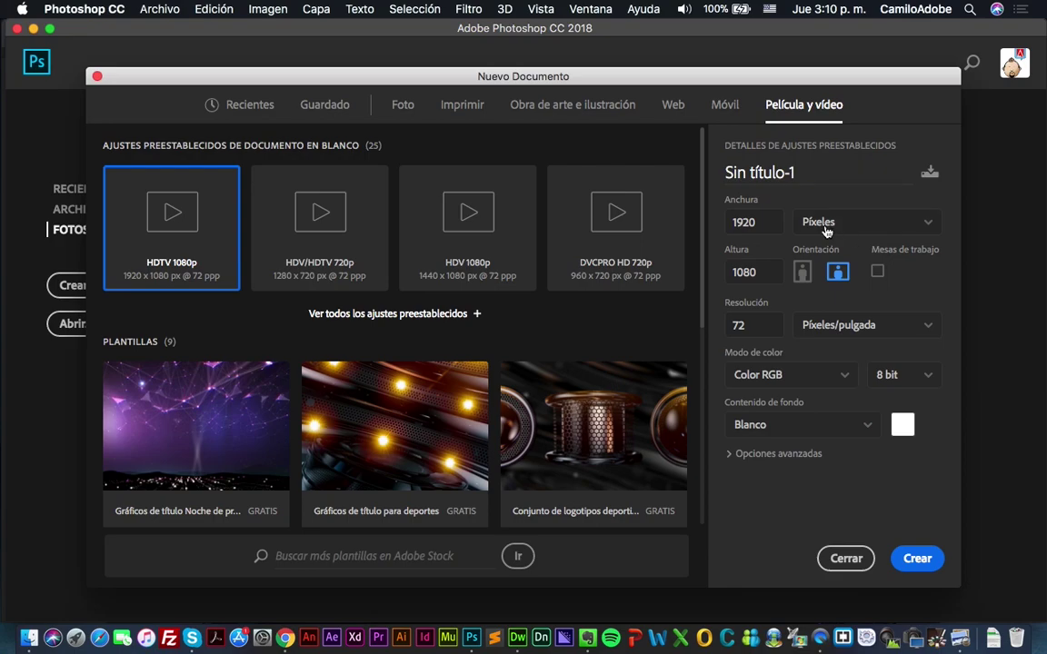
pyautogui.click(727, 105)
# - Scroll the Móvil templates with iPhone 6 at 750 x 1334 px, 72 ppi
pyautogui.scroll(-2, 639, 327)
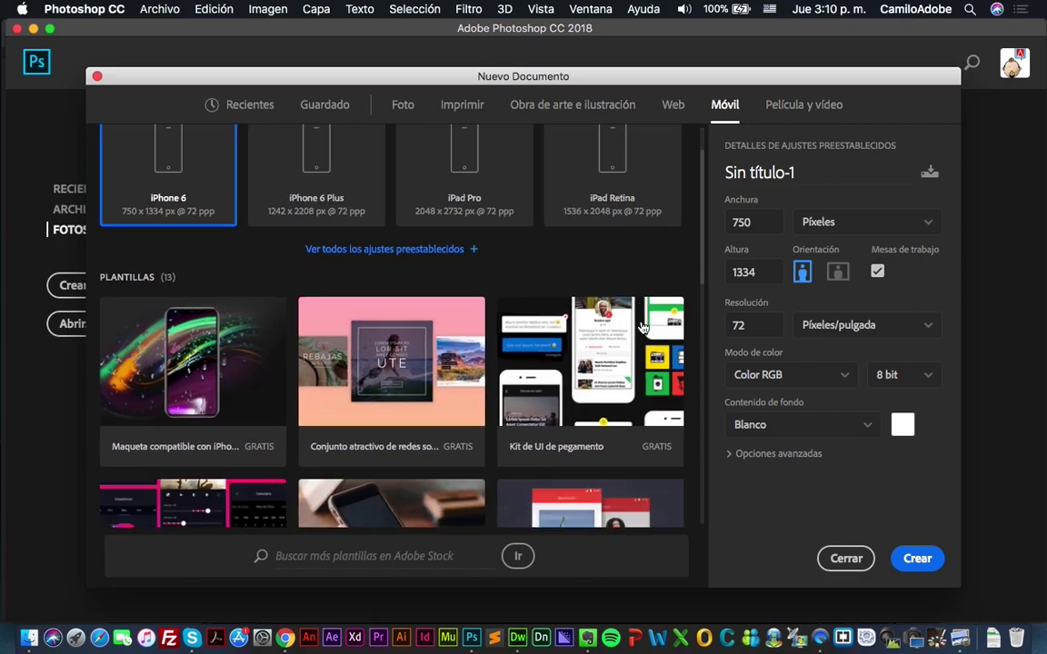
pyautogui.scroll(-2, 642, 327)
pyautogui.scroll(-2, 582, 427)
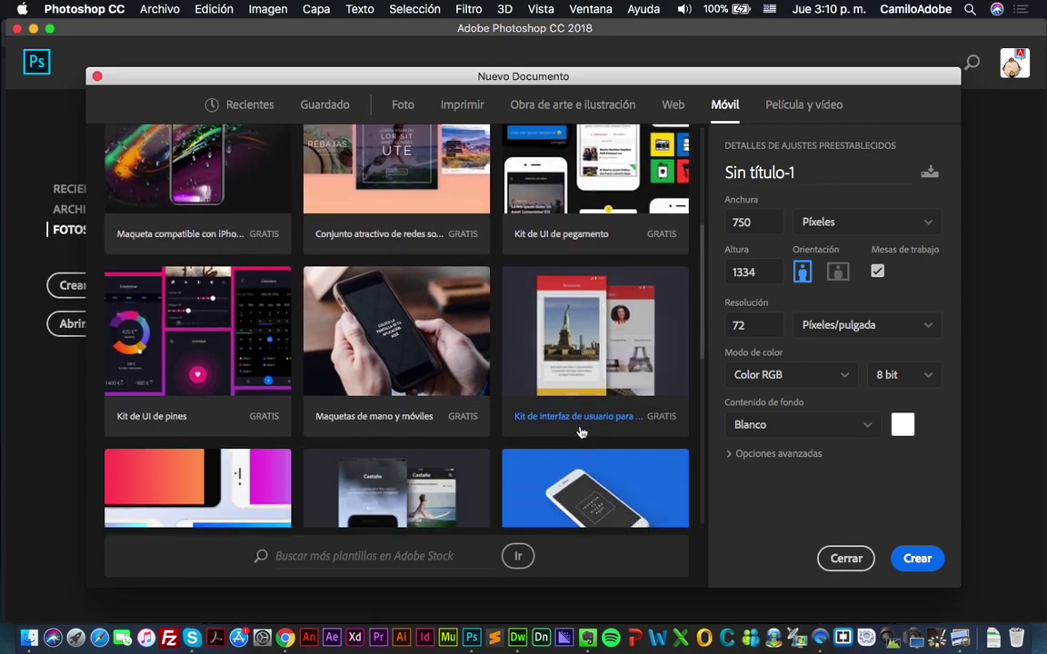
pyautogui.scroll(-2, 581, 433)
pyautogui.scroll(-3, 581, 433)
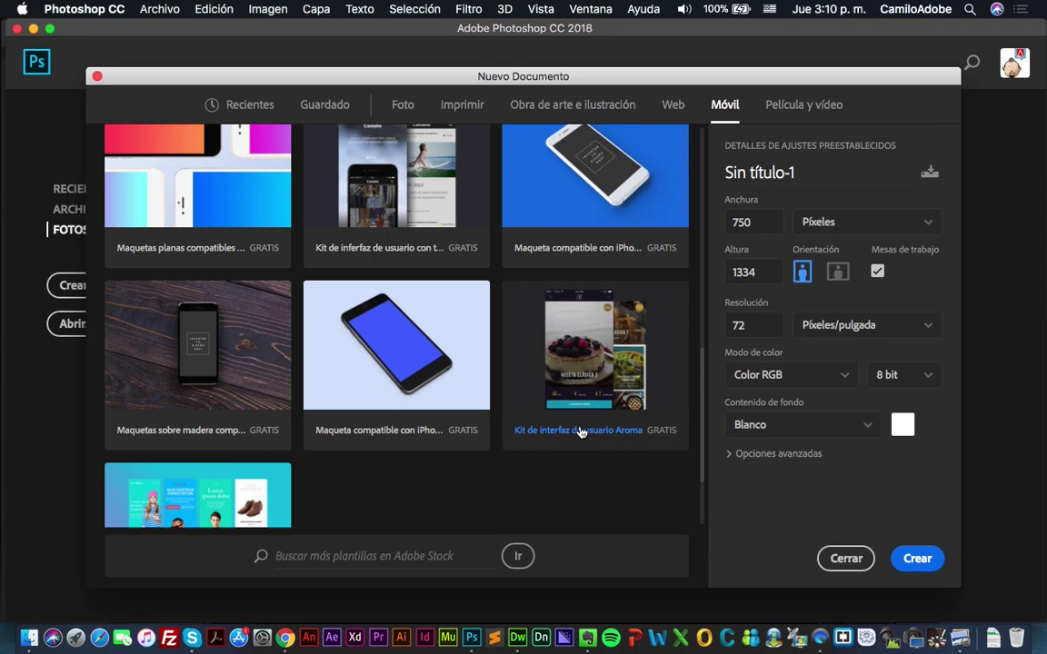
pyautogui.scroll(3, 582, 432)
pyautogui.scroll(2, 581, 433)
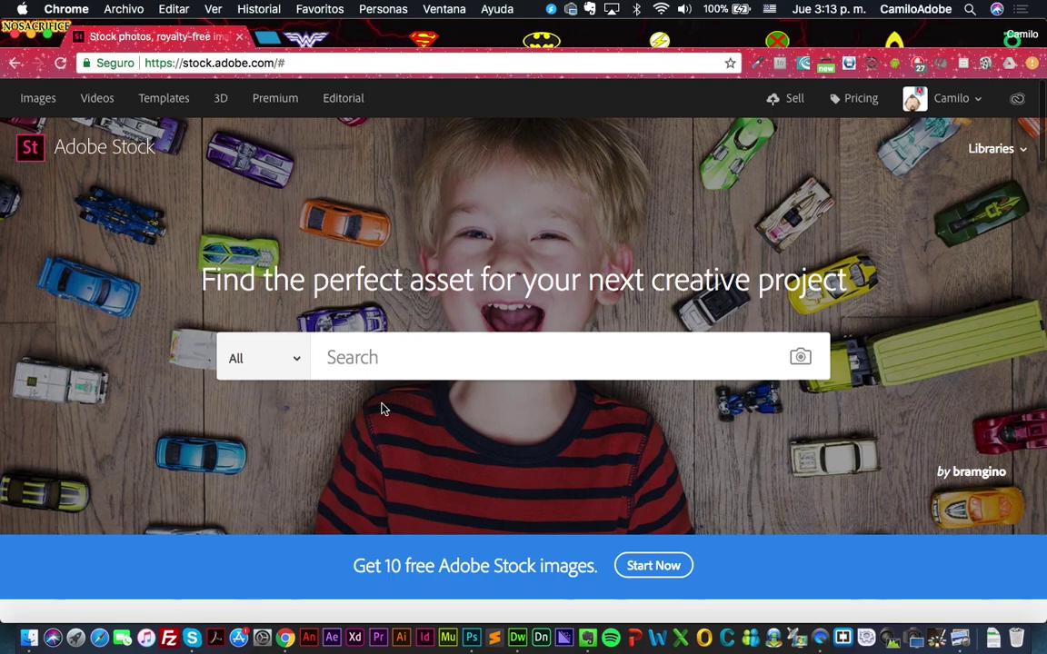
# - Check the Adobe Stock search category list, leaving All selected
pyautogui.click(280, 358)
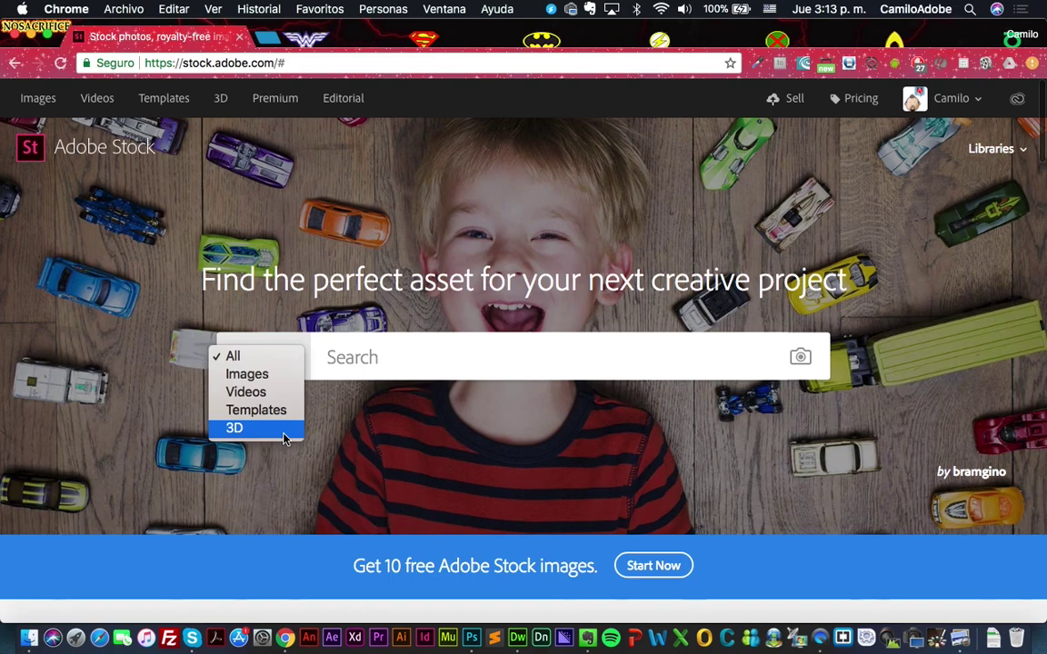
pyautogui.click(397, 440)
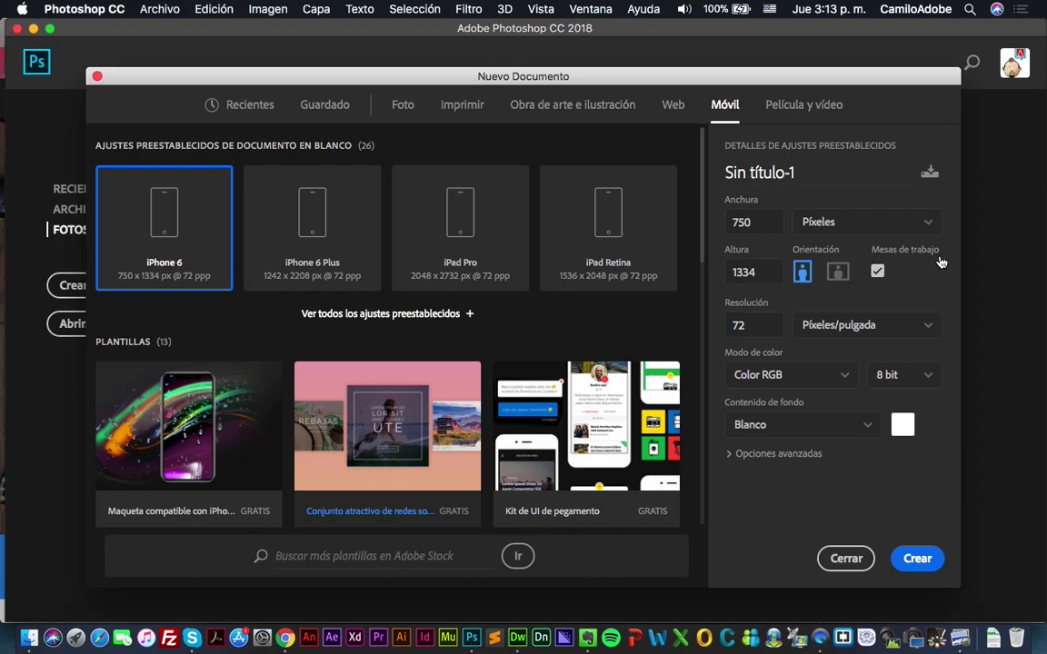
# - Create the iPhone 6 document, 750 x 1334 px at 72 ppi, with artboards enabled
pyautogui.click(673, 106)
pyautogui.click(725, 104)
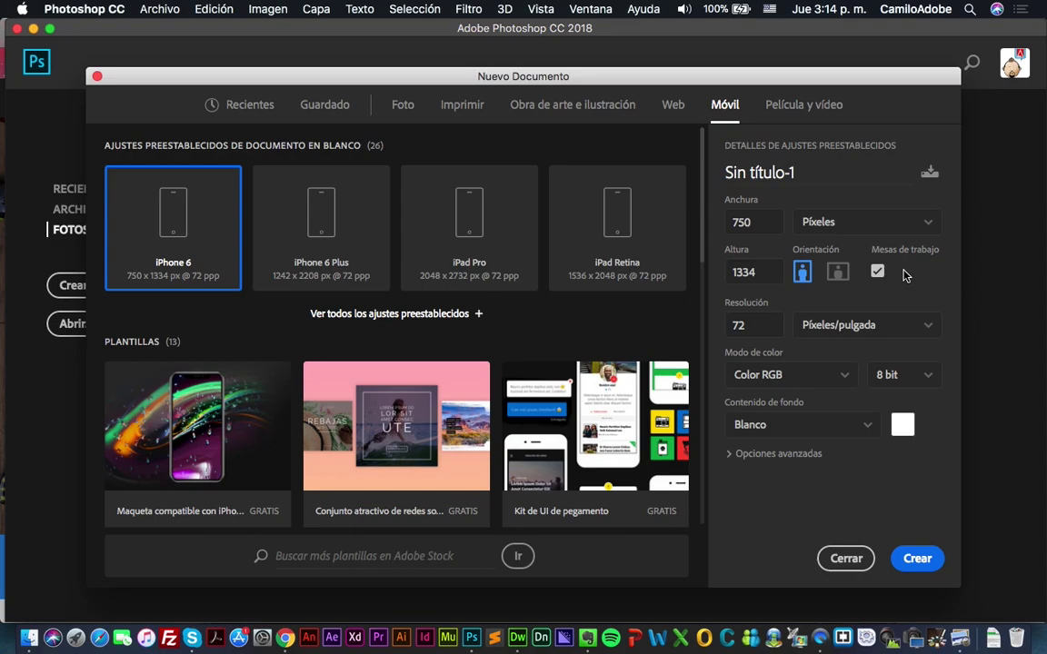
pyautogui.click(917, 558)
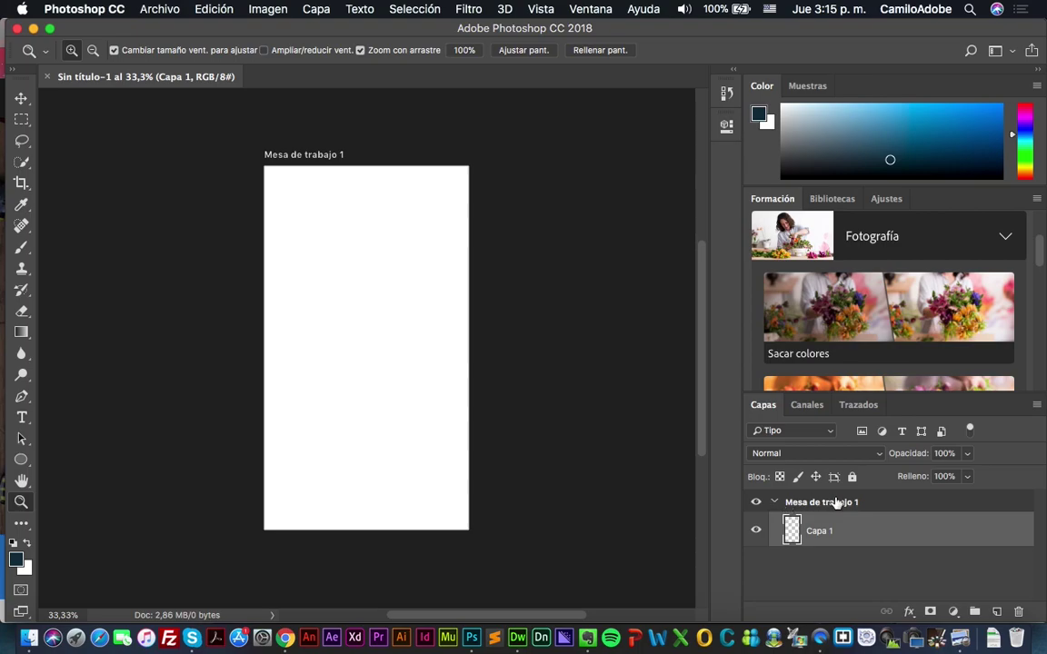
pyautogui.click(774, 503)
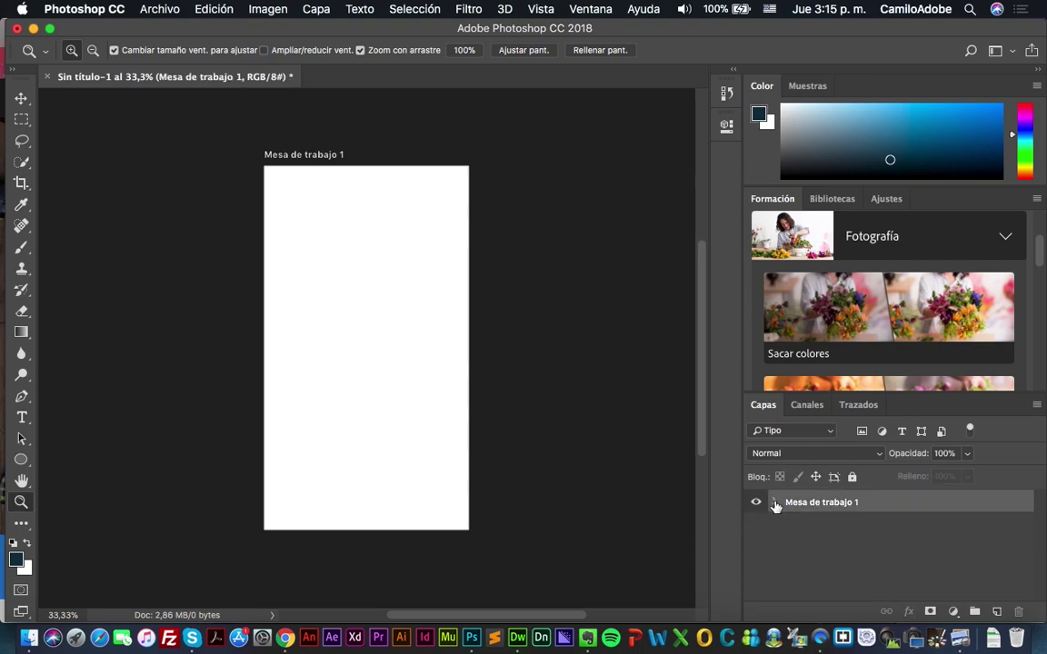
pyautogui.click(815, 532)
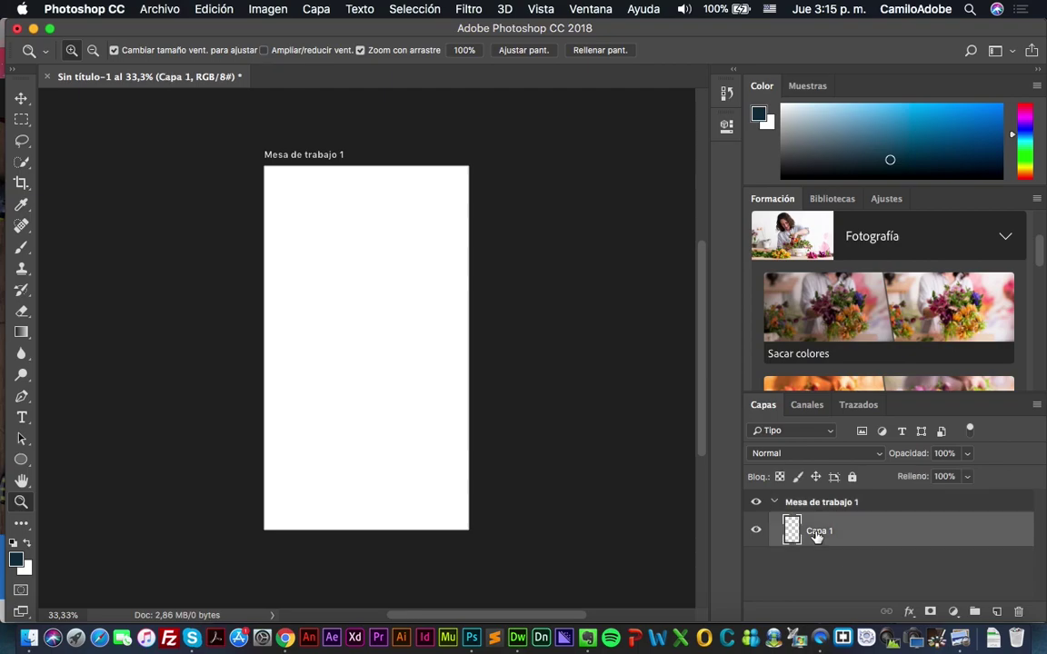
pyautogui.click(809, 504)
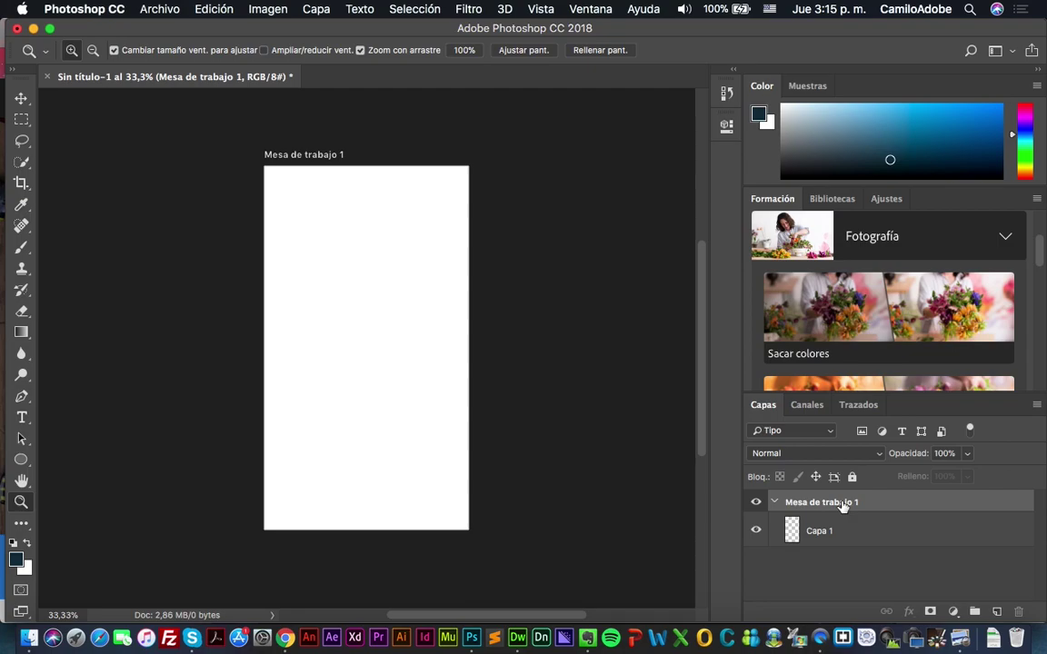
# - With the Artboard tool, add iPhone 6 artboards to the right, above and left
pyautogui.click(21, 98)
pyautogui.rightClick(21, 98)
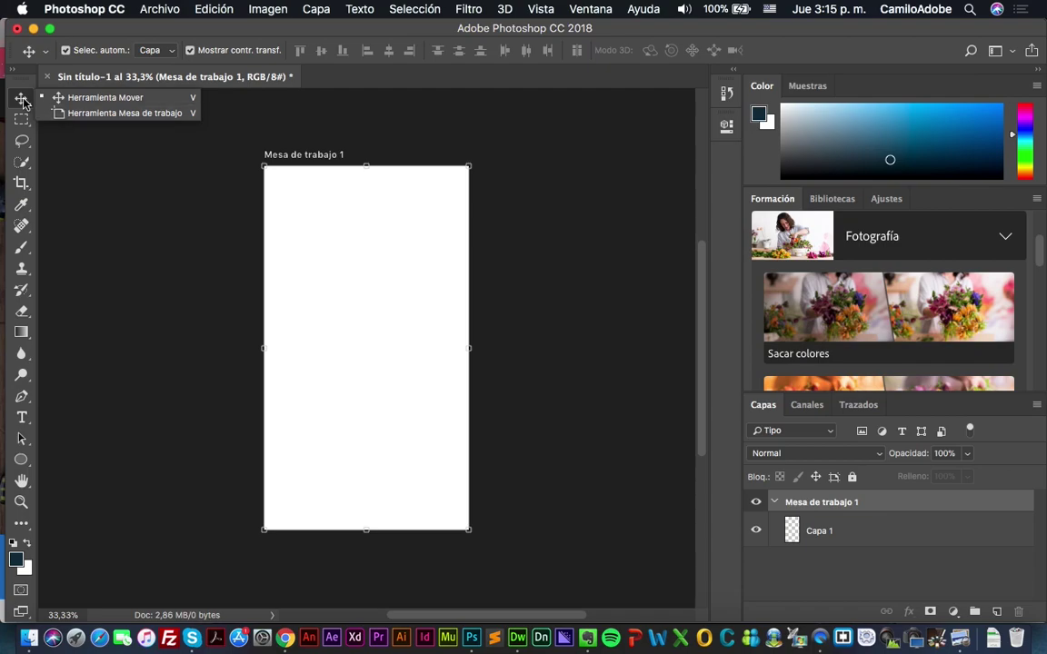
pyautogui.click(74, 117)
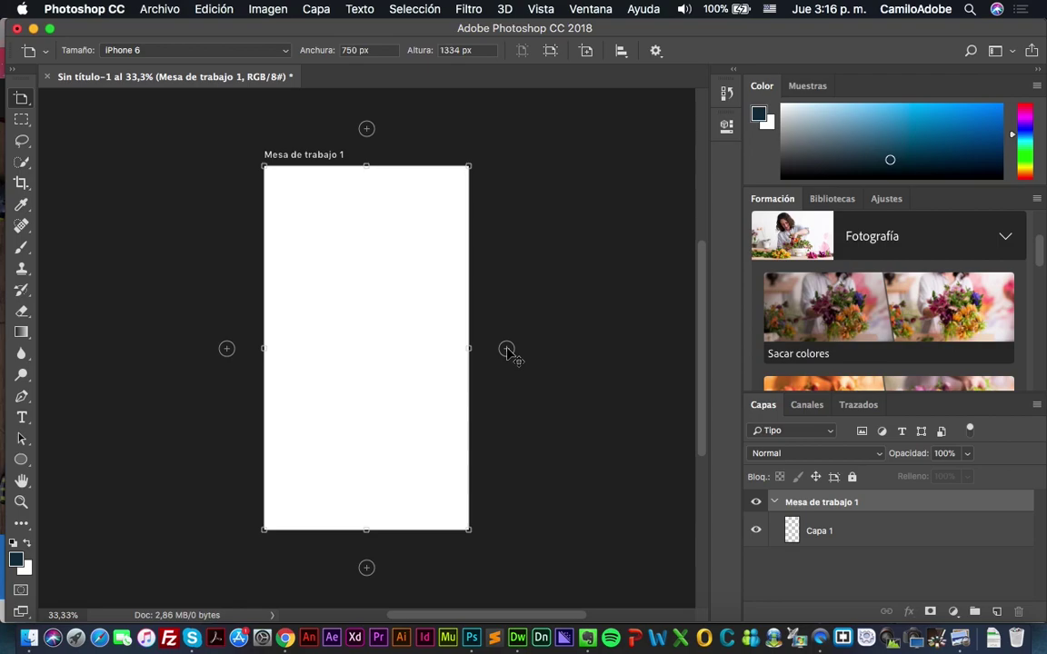
pyautogui.click(506, 350)
pyautogui.click(367, 129)
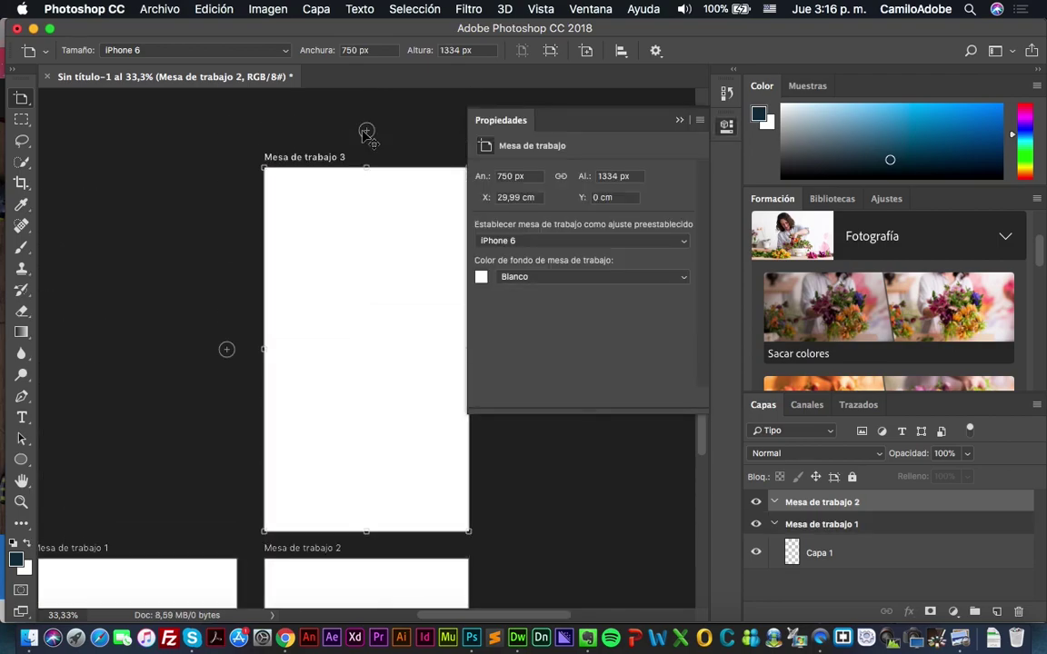
pyautogui.click(227, 349)
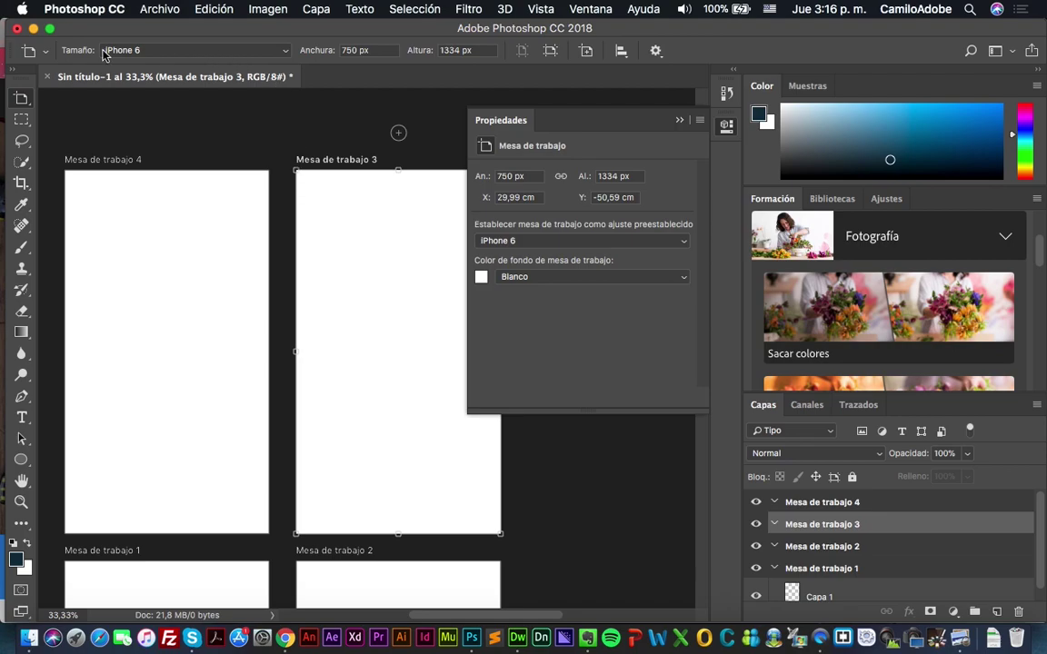
pyautogui.click(138, 52)
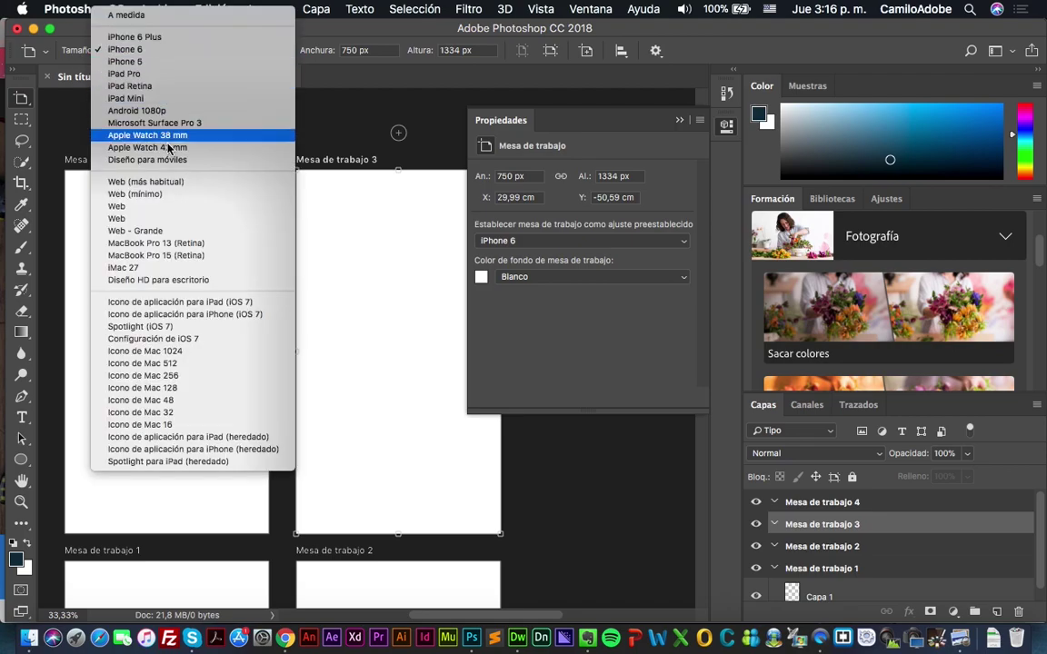
pyautogui.click(346, 243)
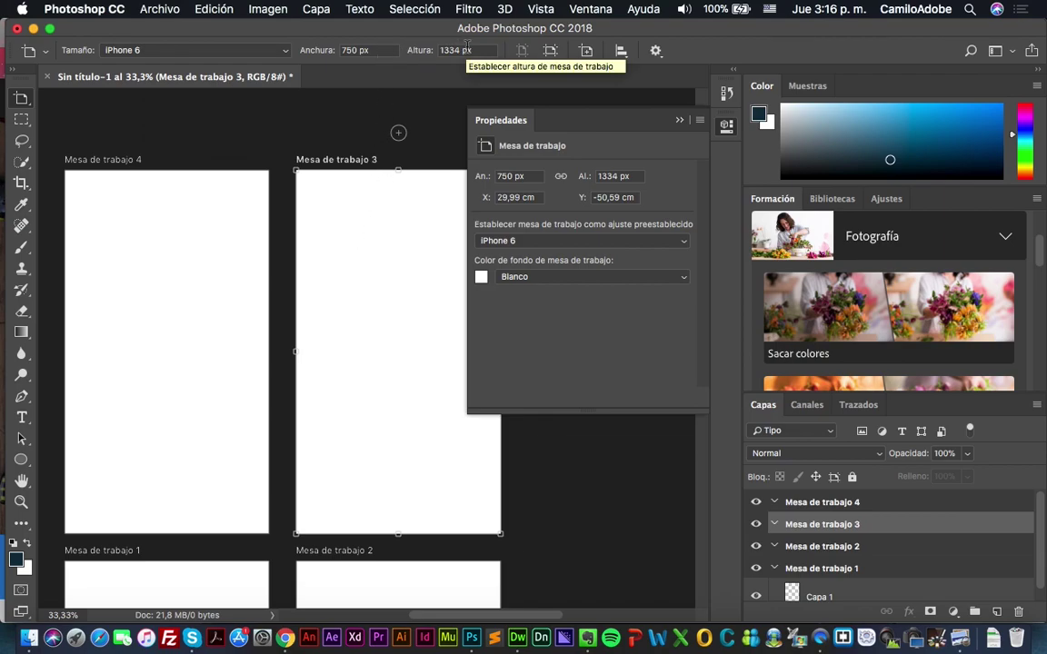
pyautogui.click(548, 52)
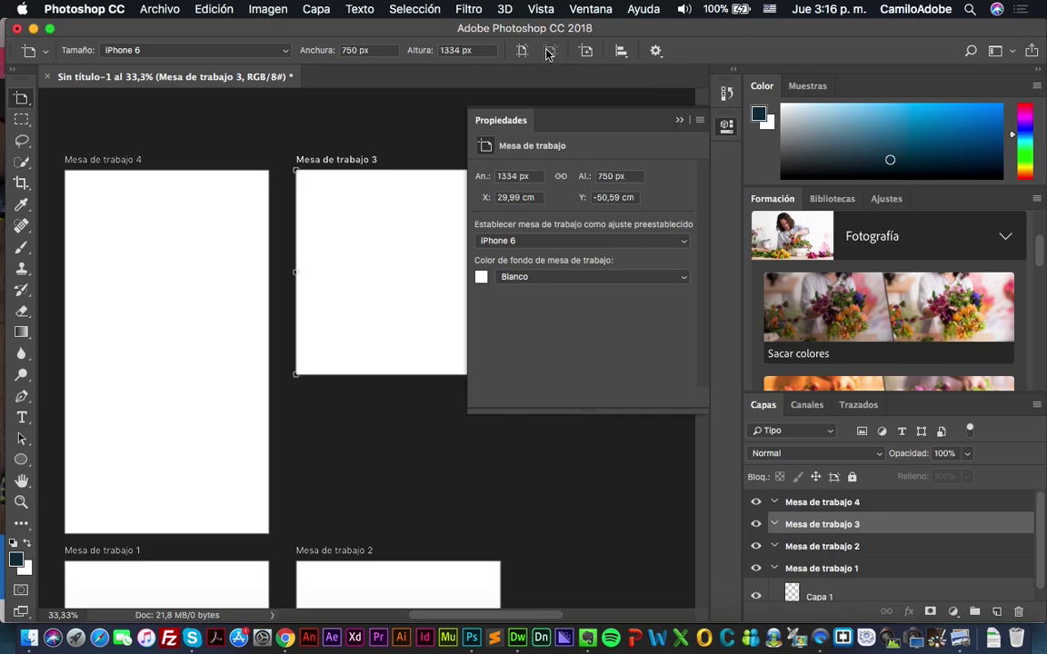
pyautogui.click(548, 51)
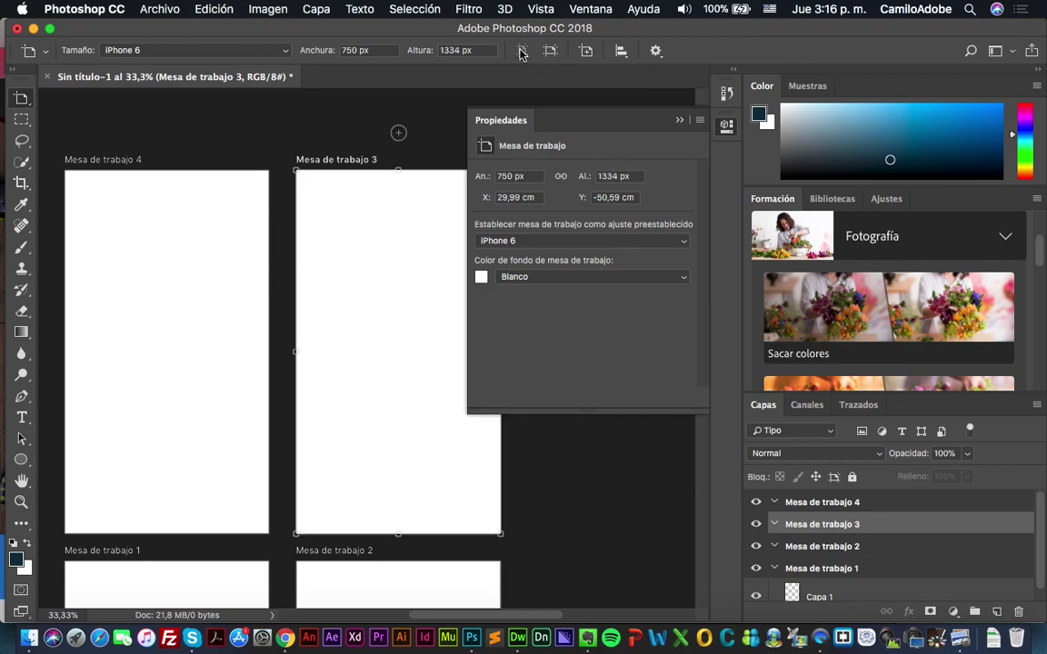
pyautogui.click(622, 52)
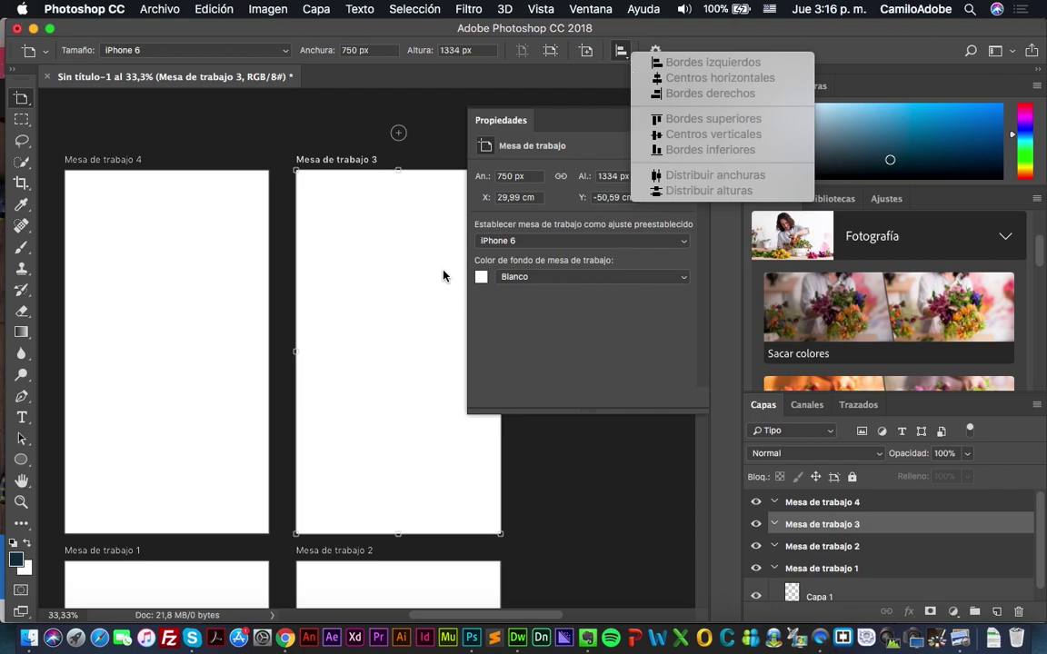
pyautogui.click(533, 324)
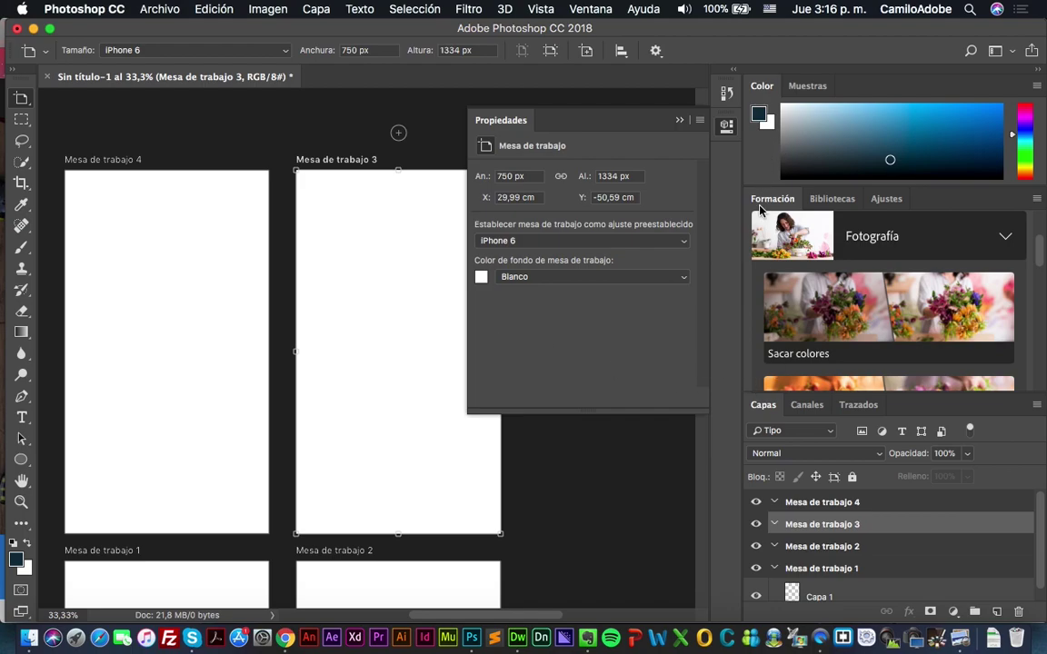
# - Collapse the Color and Formación panels, then close the four-artboard document
pyautogui.doubleClick(762, 89)
pyautogui.doubleClick(772, 111)
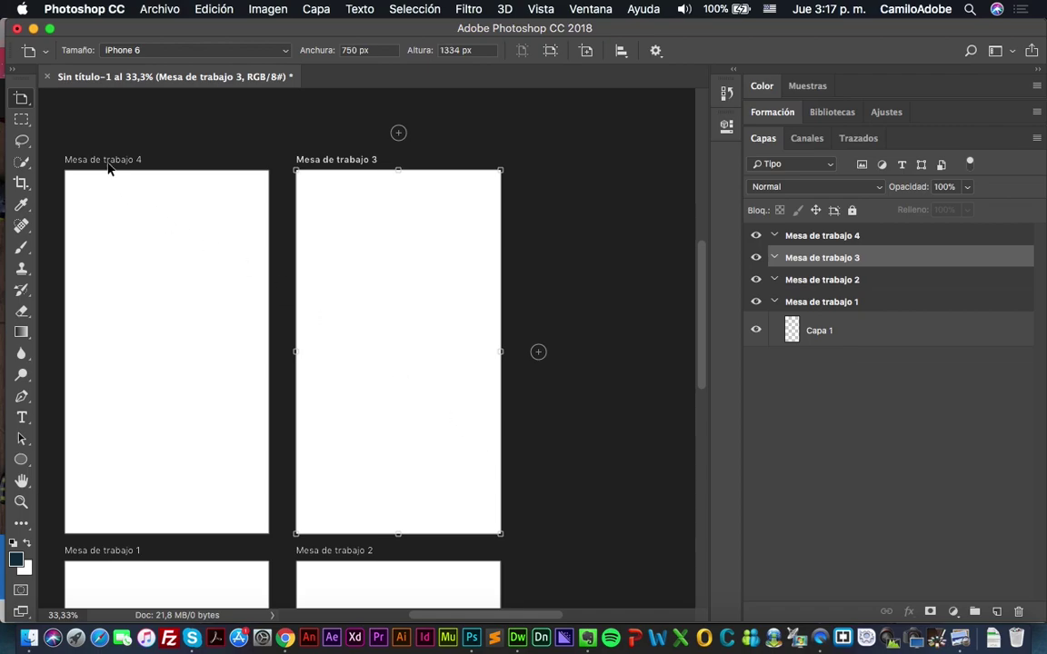
pyautogui.click(50, 78)
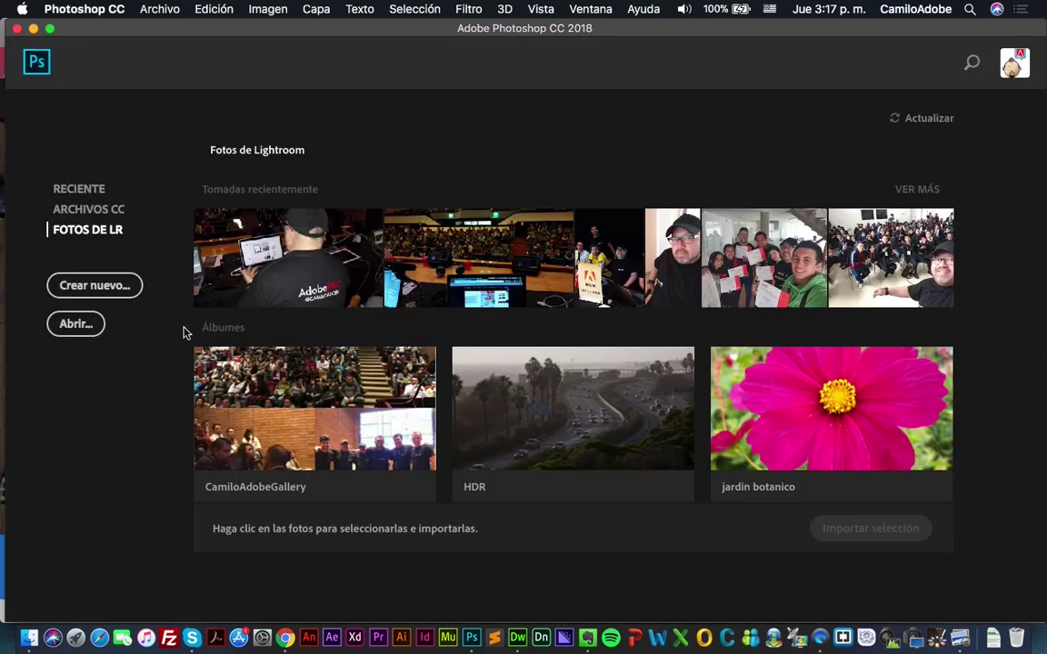
# - Create a blank Carta document from the Imprimir presets, 8 x 11 in at 300 ppi
pyautogui.click(126, 285)
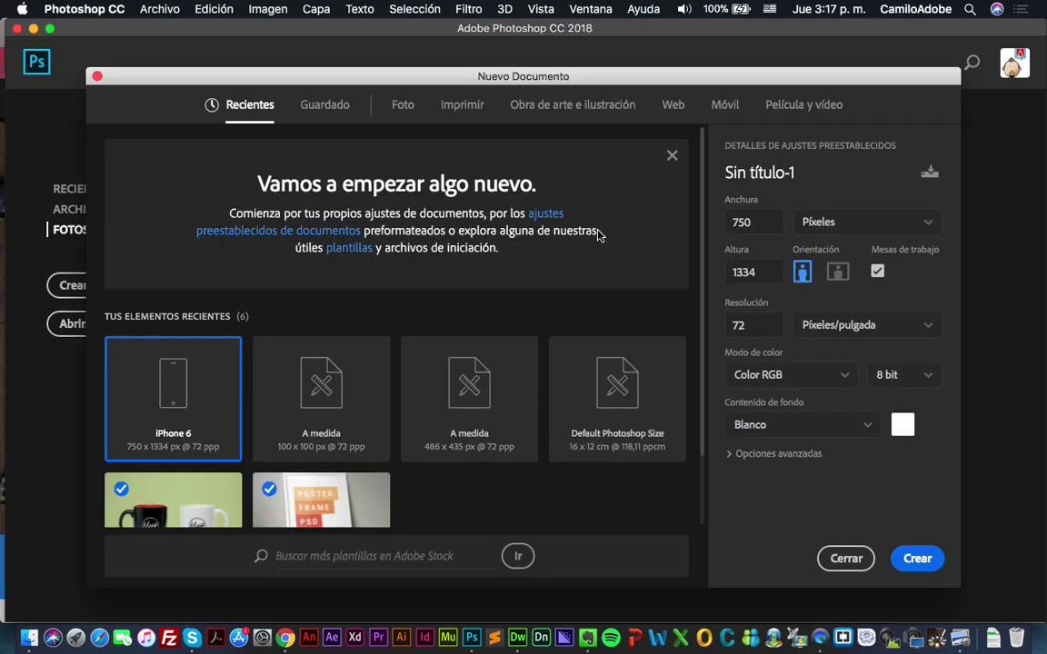
pyautogui.click(463, 106)
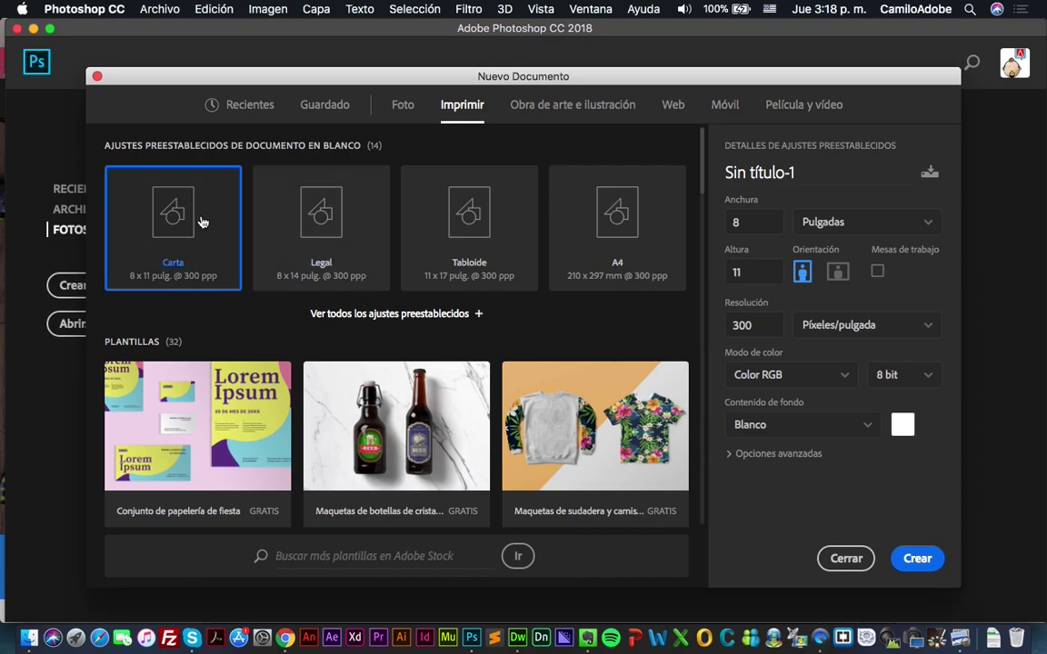
pyautogui.click(916, 558)
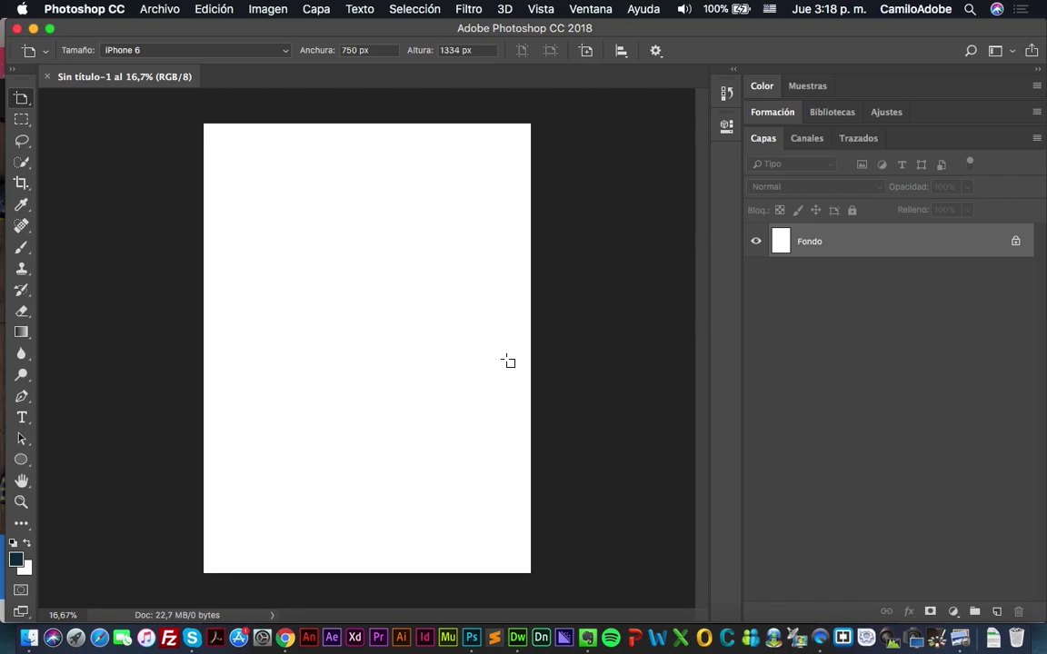
# - Switch from the Artboard tool to the Move tool (Herramienta Mover, V)
pyautogui.rightClick(21, 95)
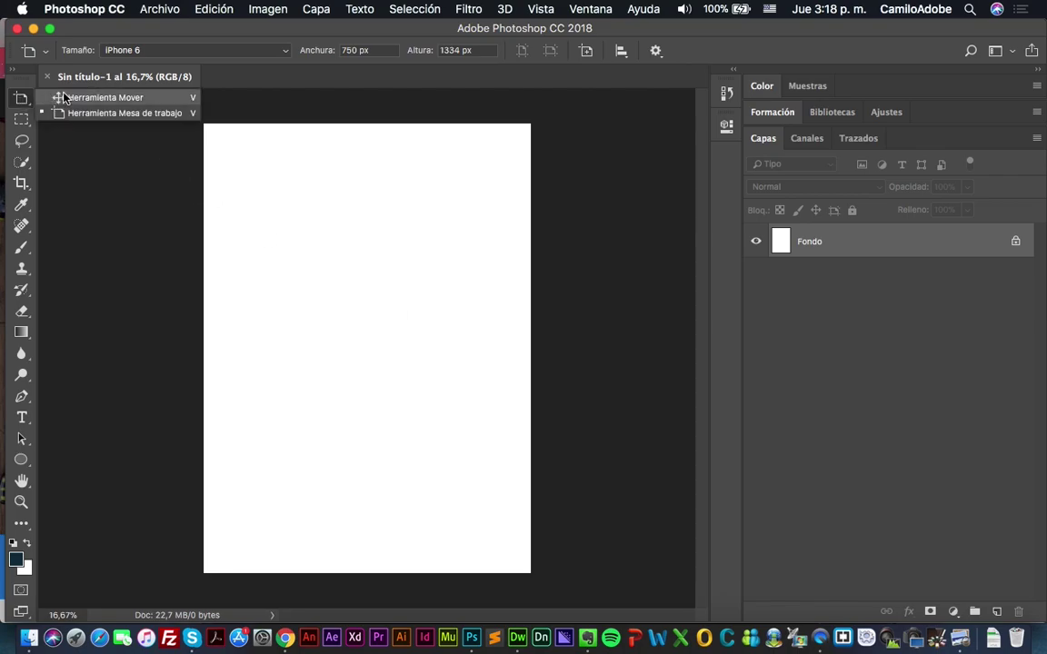
pyautogui.click(91, 97)
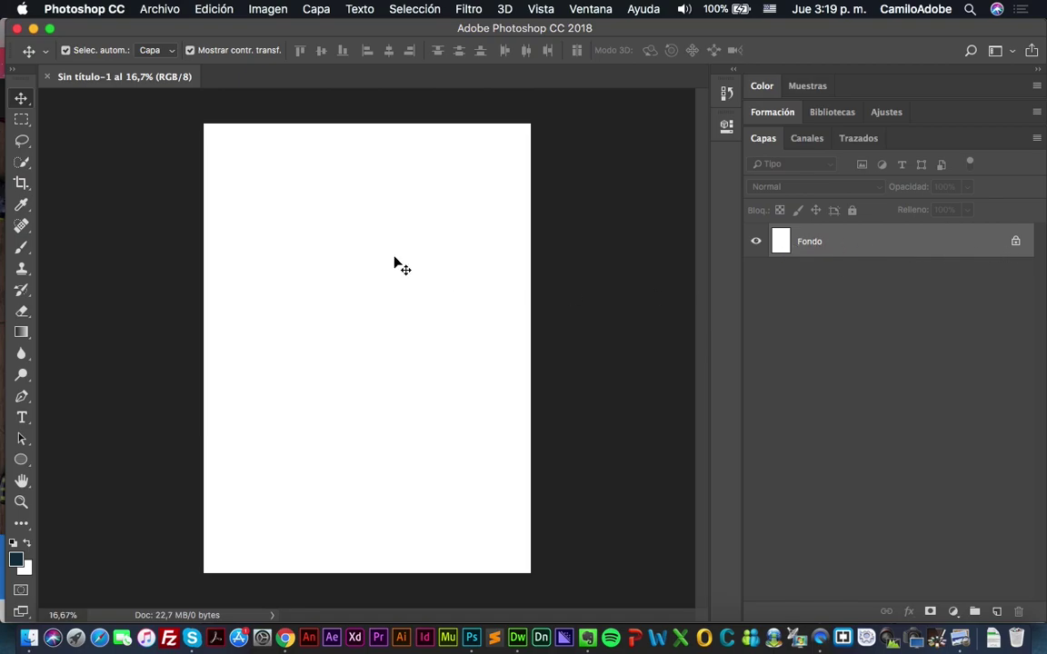
# - Create a new print Carta document with a Transparente background content
pyautogui.click(153, 11)
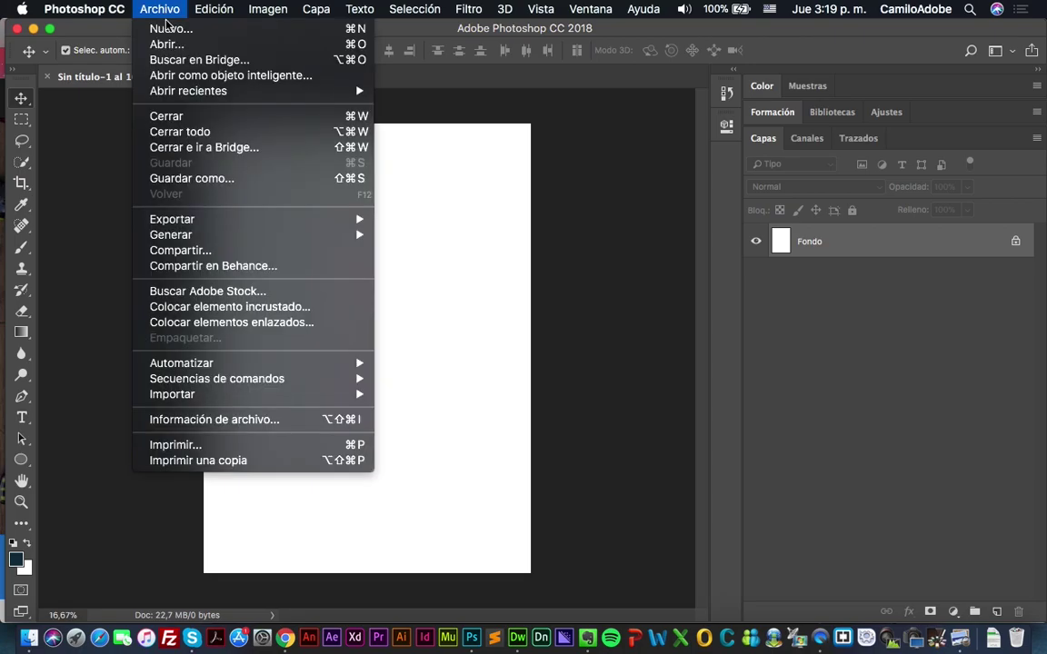
pyautogui.click(170, 29)
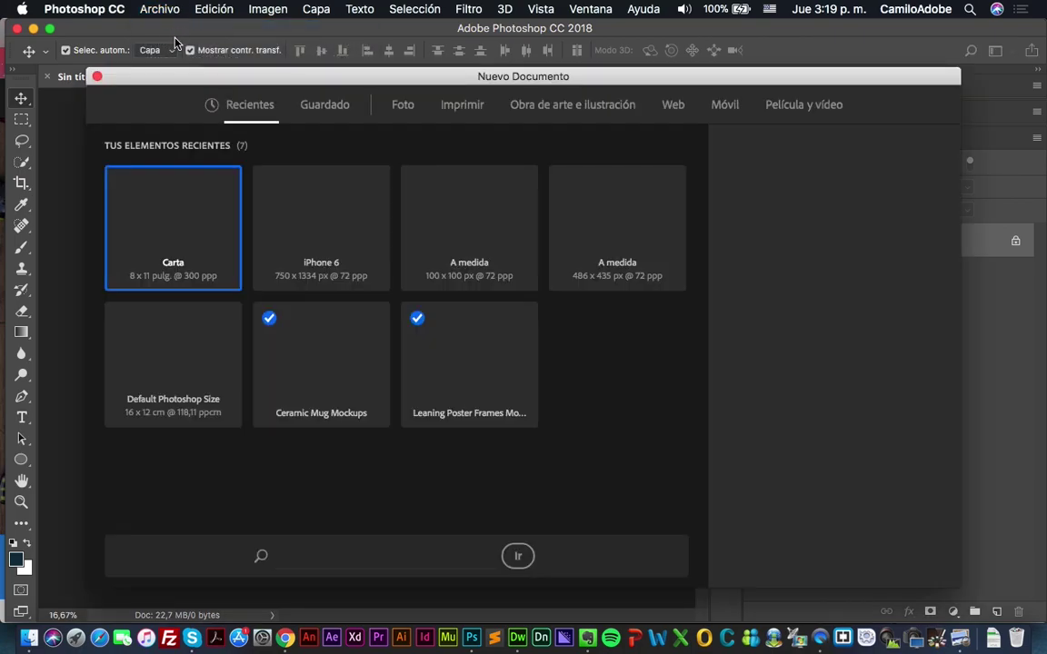
pyautogui.click(463, 106)
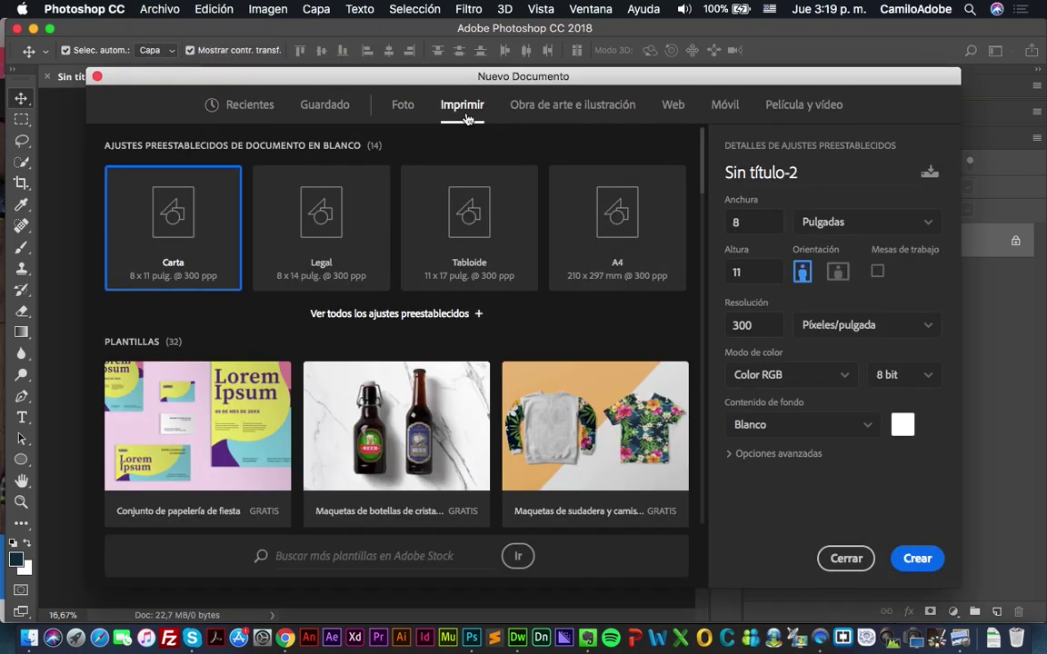
pyautogui.click(818, 427)
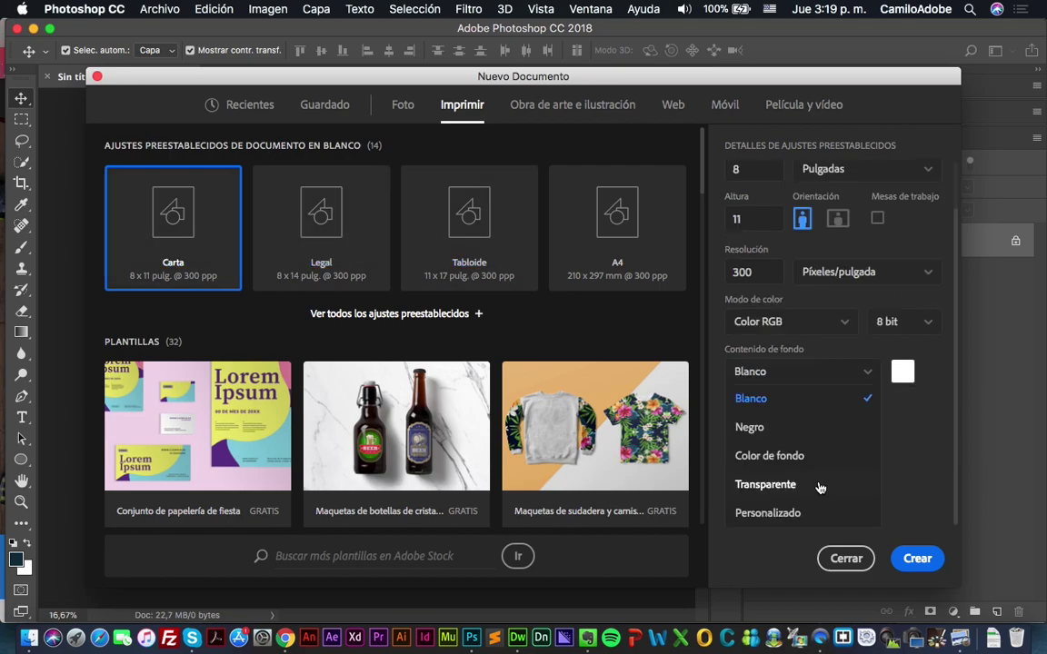
pyautogui.click(819, 486)
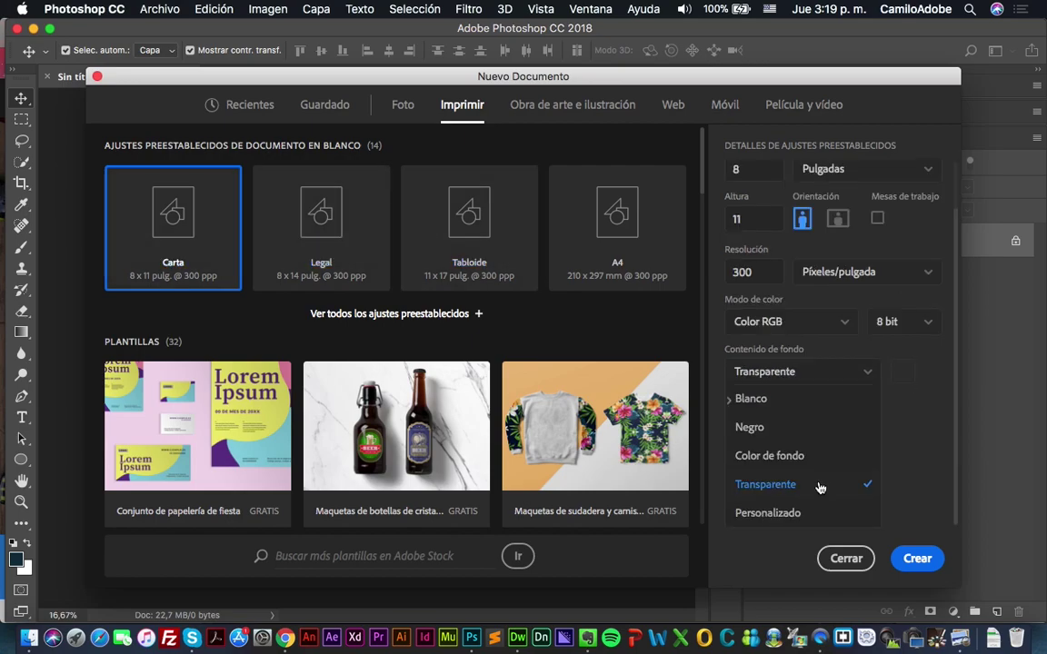
pyautogui.click(918, 559)
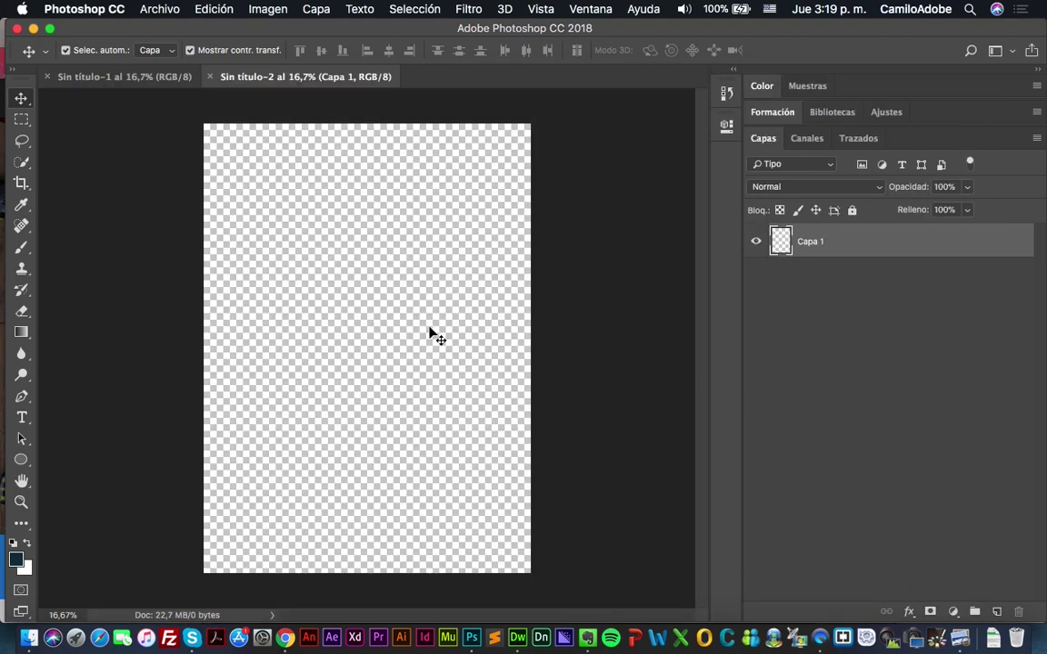